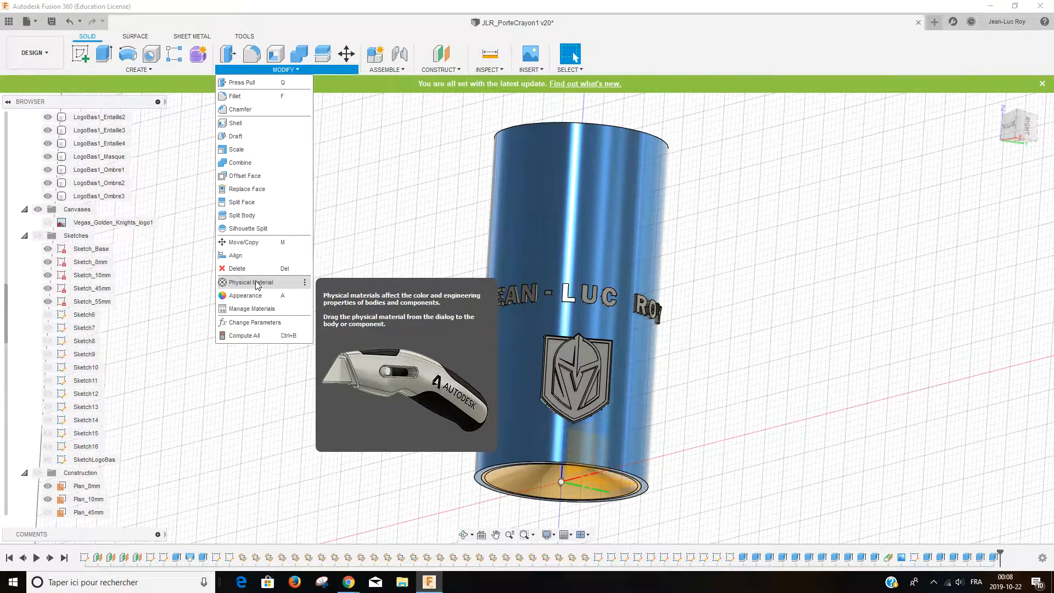
{"action": "left_click", "coordinate": [246, 296]}
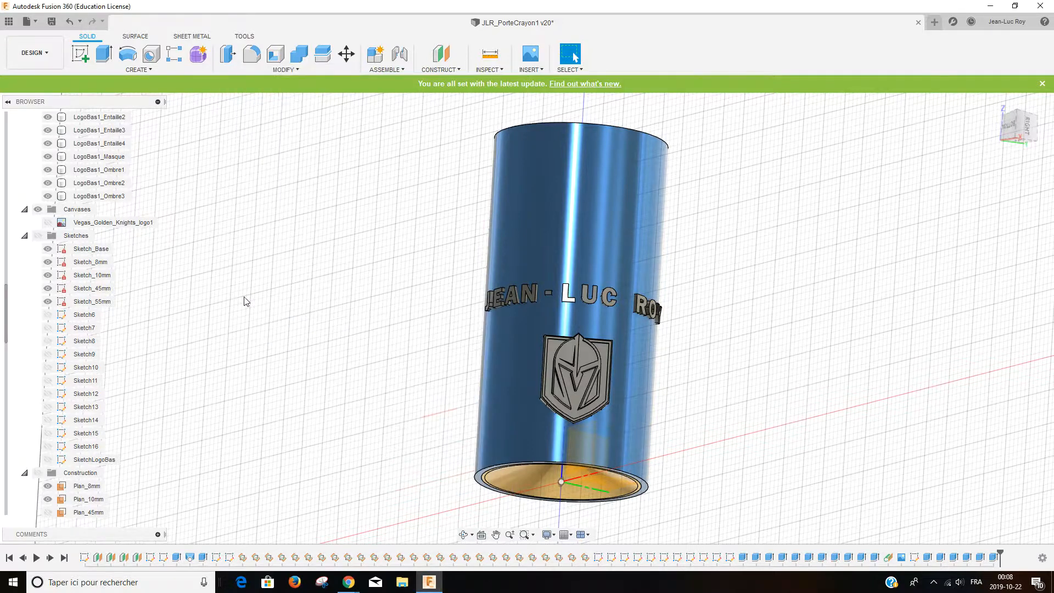
{"action": "left_click_drag", "start_coordinate": [942, 175], "coordinate": [870, 120]}
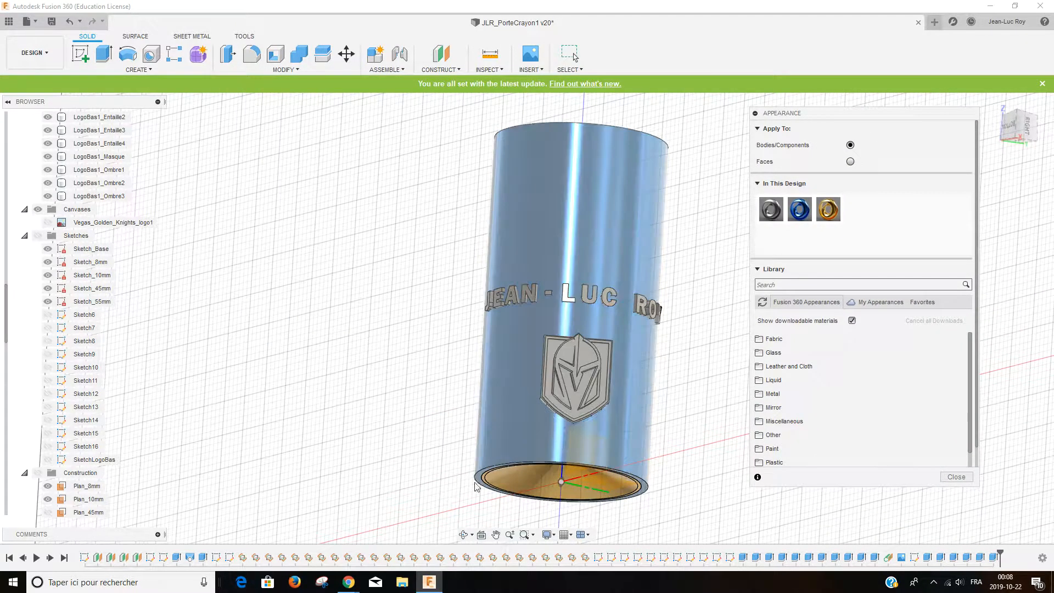
{"action": "left_click", "coordinate": [464, 534]}
{"action": "mouse_move", "coordinate": [607, 253]}
{"action": "left_mouse_down"}
{"action": "mouse_move", "coordinate": [616, 281]}
{"action": "mouse_move", "coordinate": [606, 236]}
{"action": "mouse_move", "coordinate": [596, 284]}
{"action": "mouse_move", "coordinate": [599, 264]}
{"action": "left_mouse_up"}
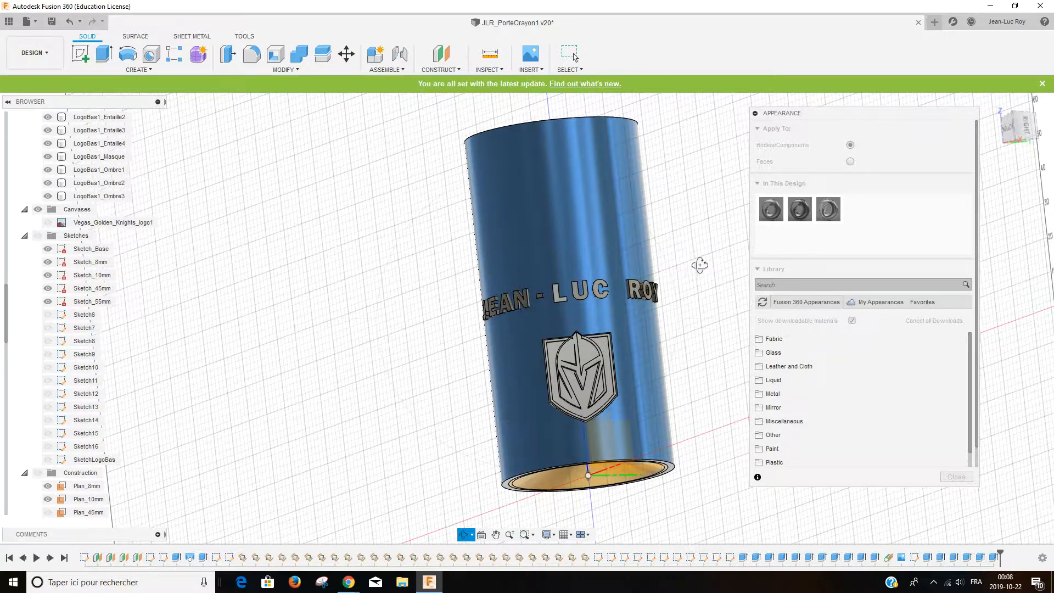
{"action": "key", "text": "Escape"}
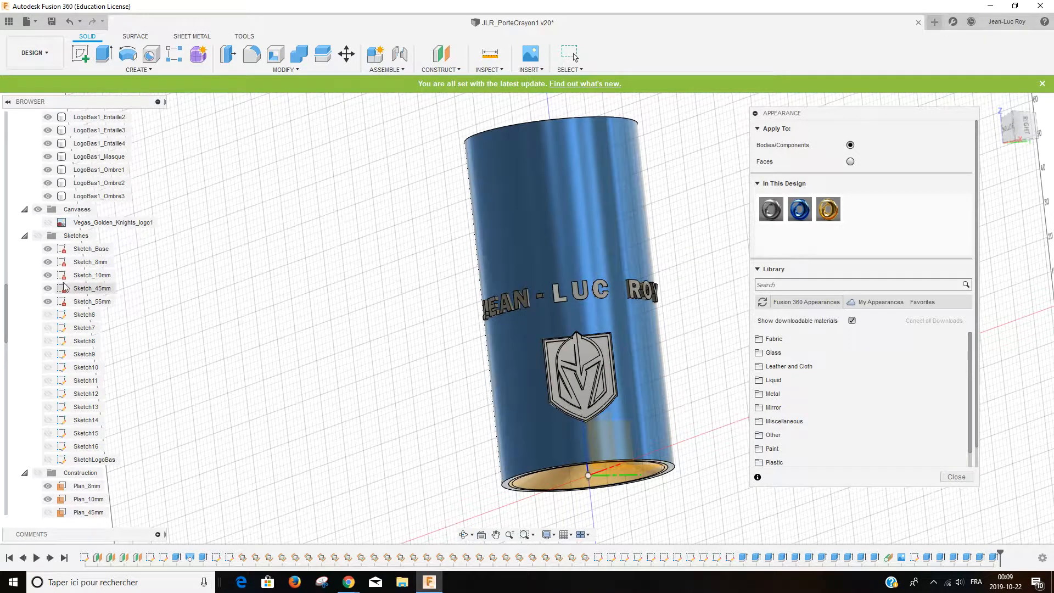
{"action": "scroll", "coordinate": [91, 254], "scroll_direction": "up", "scroll_amount": 5}
{"action": "scroll", "coordinate": [92, 253], "scroll_direction": "up", "scroll_amount": 4}
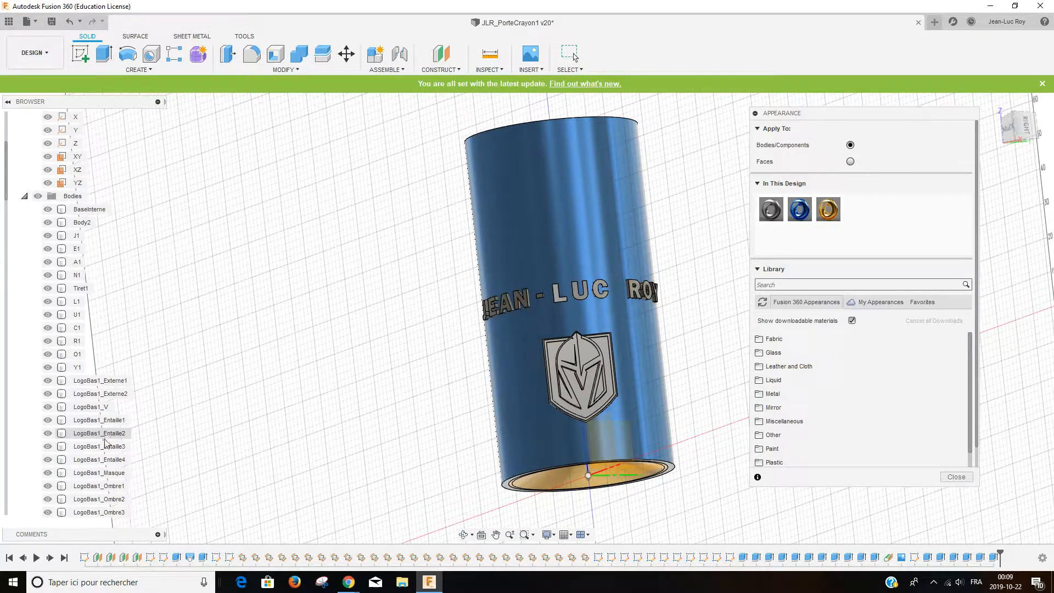
{"action": "scroll", "coordinate": [107, 464], "scroll_direction": "down", "scroll_amount": 1}
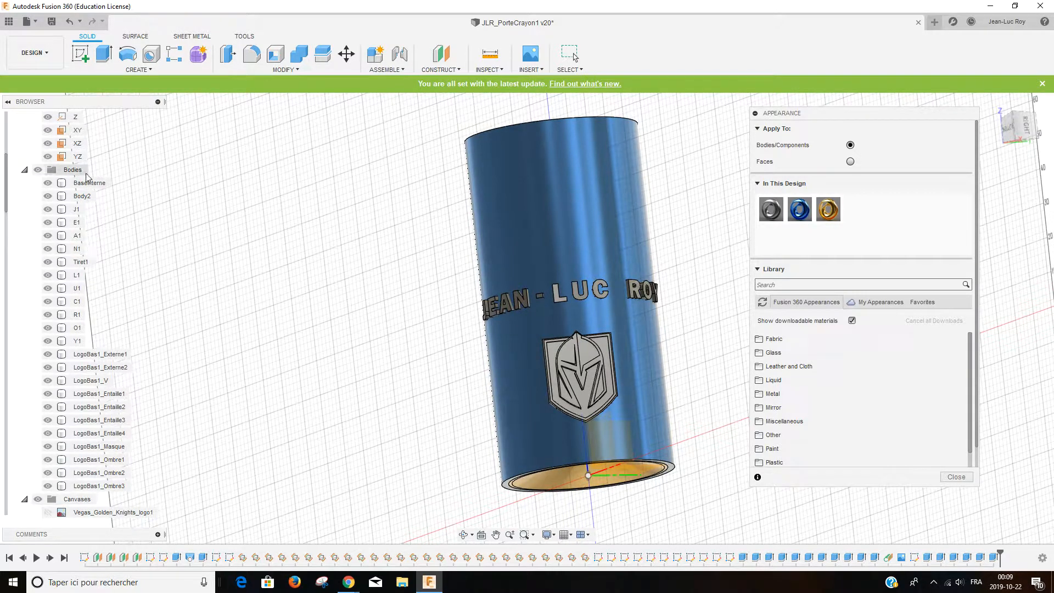
{"action": "left_click", "coordinate": [79, 197]}
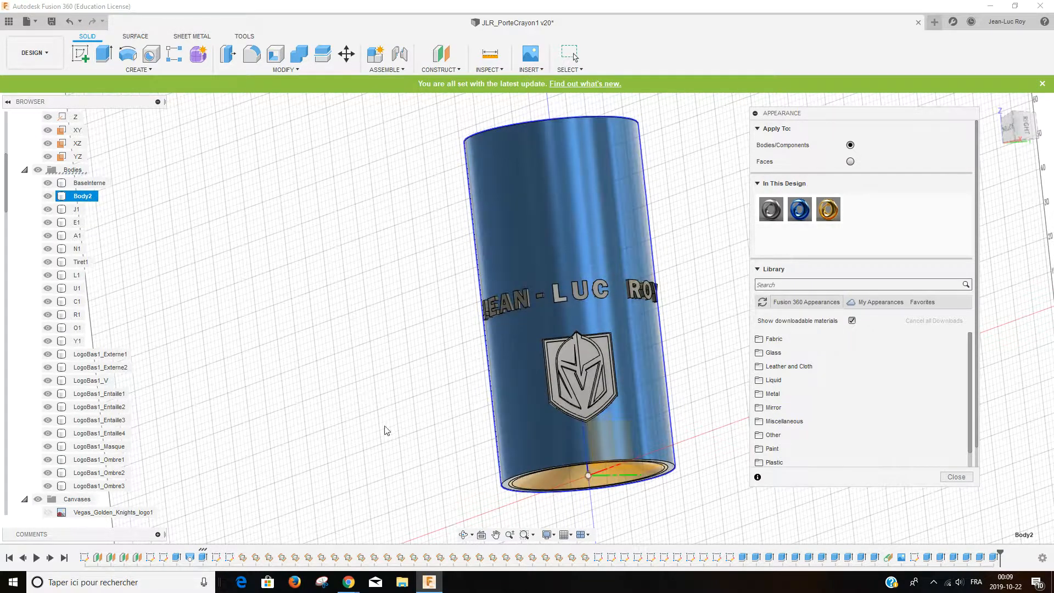
{"action": "double_click", "coordinate": [83, 196]}
{"action": "key", "text": "Return"}
Rename the outer cylinder body, Body2, as Tube and check which body it is by toggling its visibility off and on
{"action": "left_click", "coordinate": [48, 196]}
{"action": "left_click", "coordinate": [48, 196]}
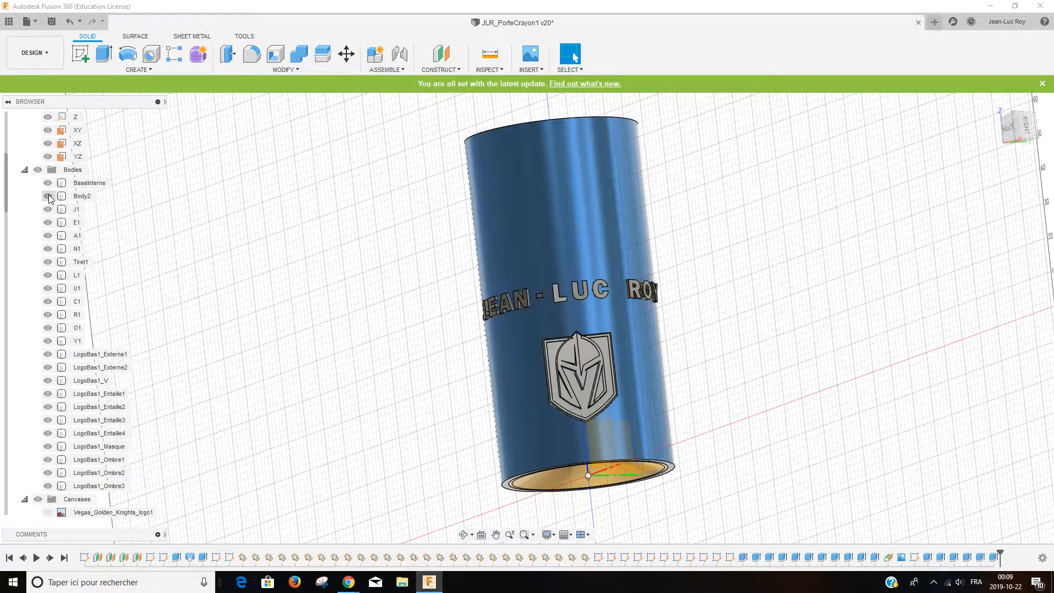
{"action": "left_click", "coordinate": [81, 197]}
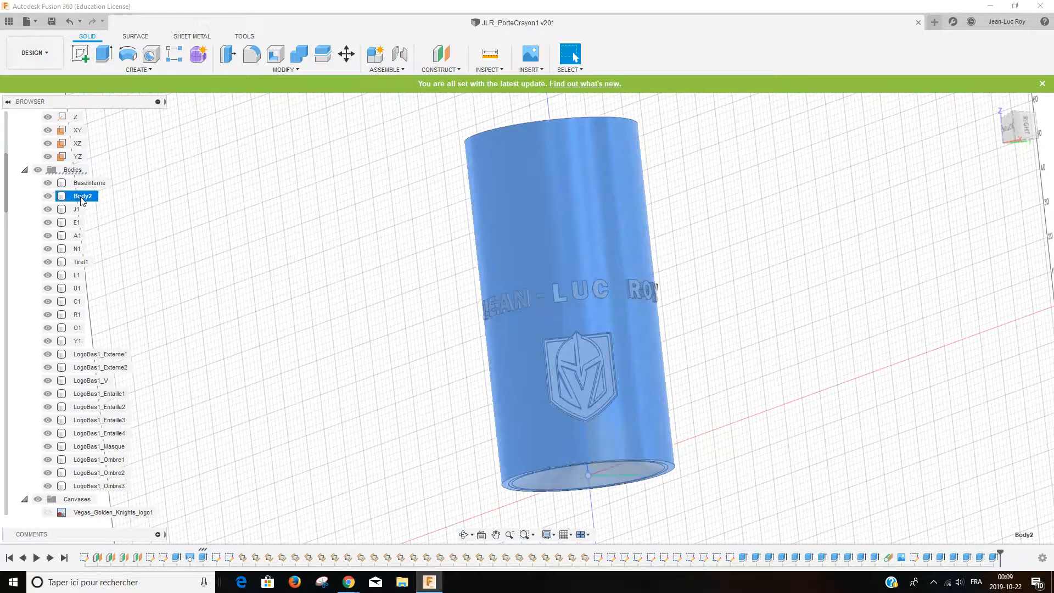
{"action": "double_click", "coordinate": [83, 197]}
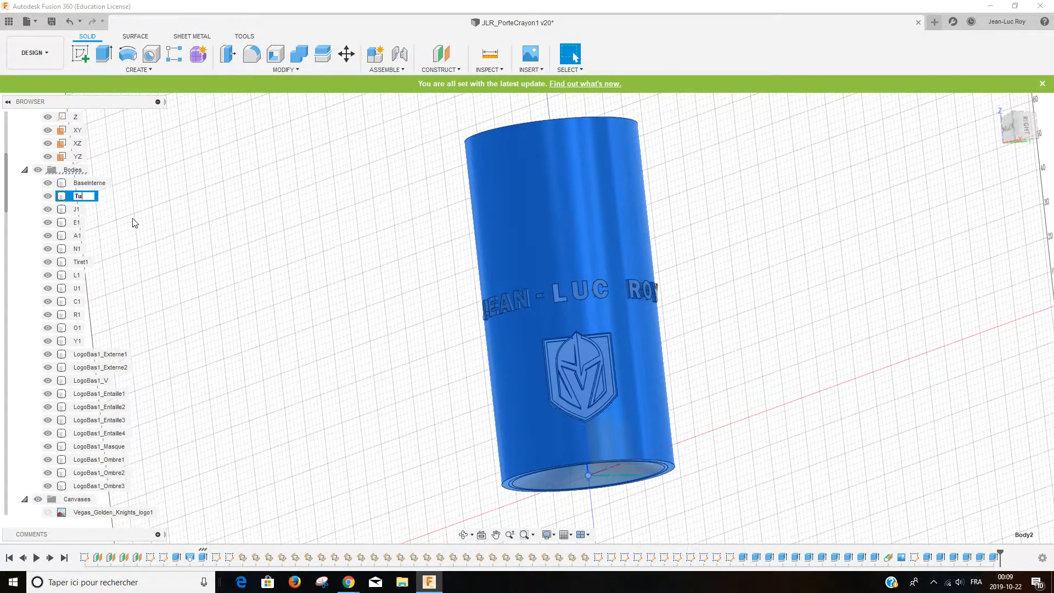
{"action": "type", "text": "Tube"}
{"action": "key", "text": "Return"}
{"action": "key", "text": "Escape"}
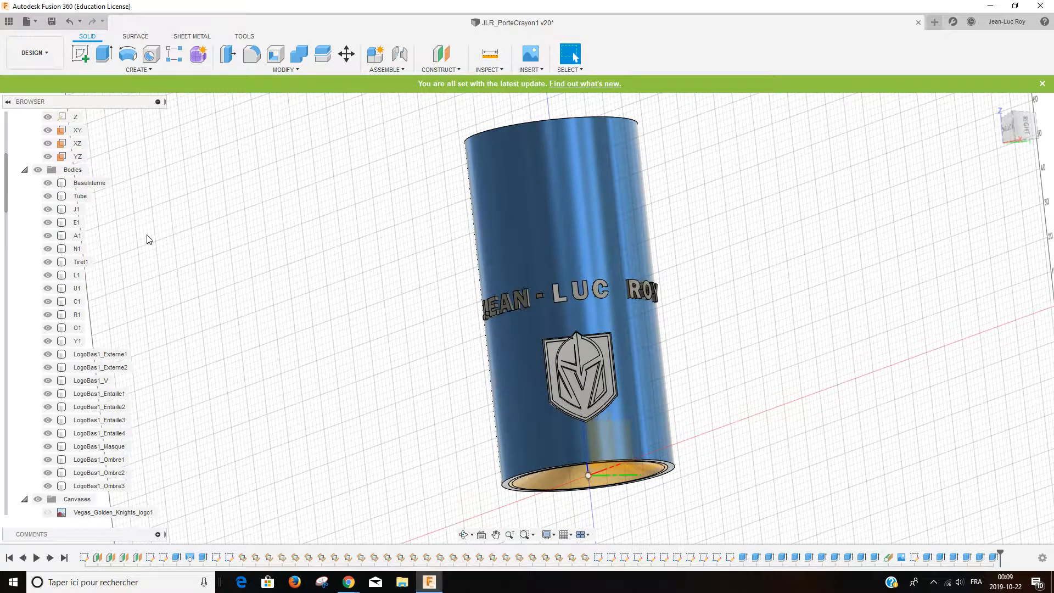
{"action": "left_click", "coordinate": [47, 196]}
{"action": "left_click", "coordinate": [46, 196]}
Open the Appearance settings and expand the Gold finishes in the Metal category of the appearance library
{"action": "left_click", "coordinate": [285, 70]}
{"action": "left_click", "coordinate": [244, 295]}
{"action": "left_click_drag", "start_coordinate": [852, 116], "coordinate": [817, 105]}
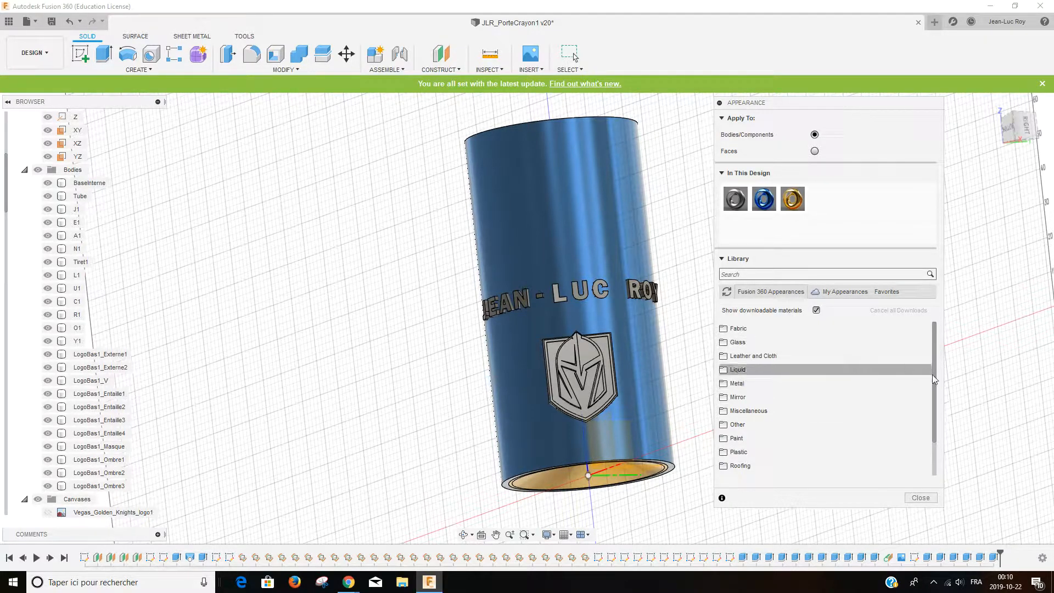
{"action": "left_click", "coordinate": [771, 384]}
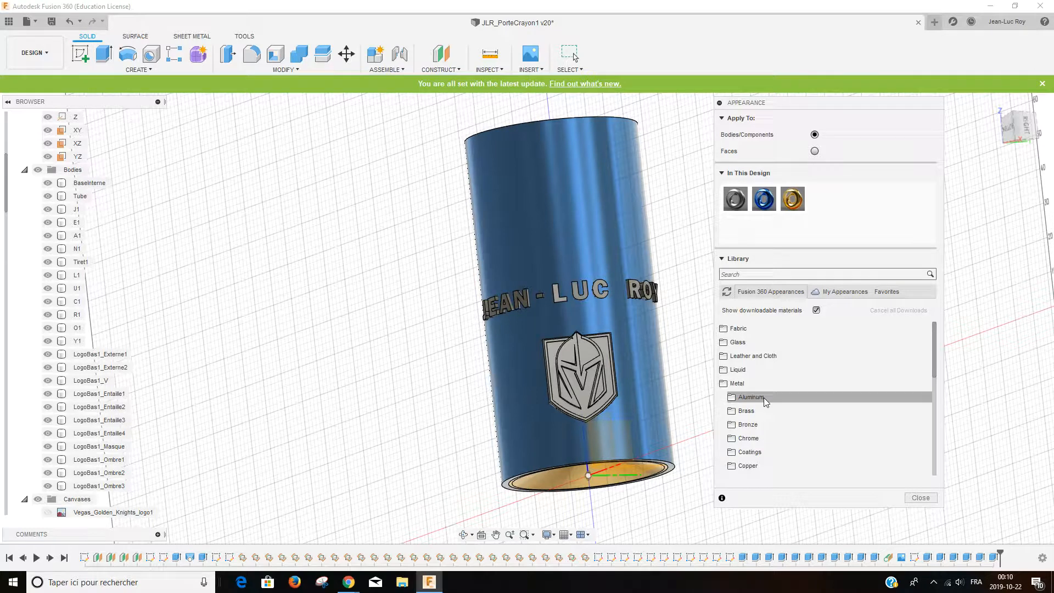
{"action": "scroll", "coordinate": [760, 438], "scroll_direction": "down", "scroll_amount": 2}
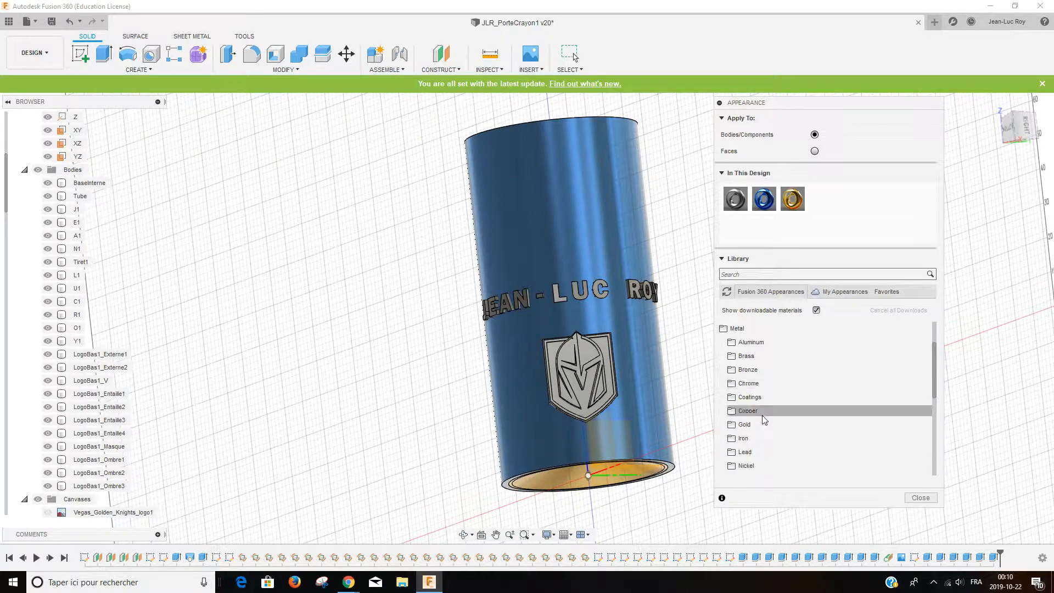
{"action": "left_click", "coordinate": [755, 424]}
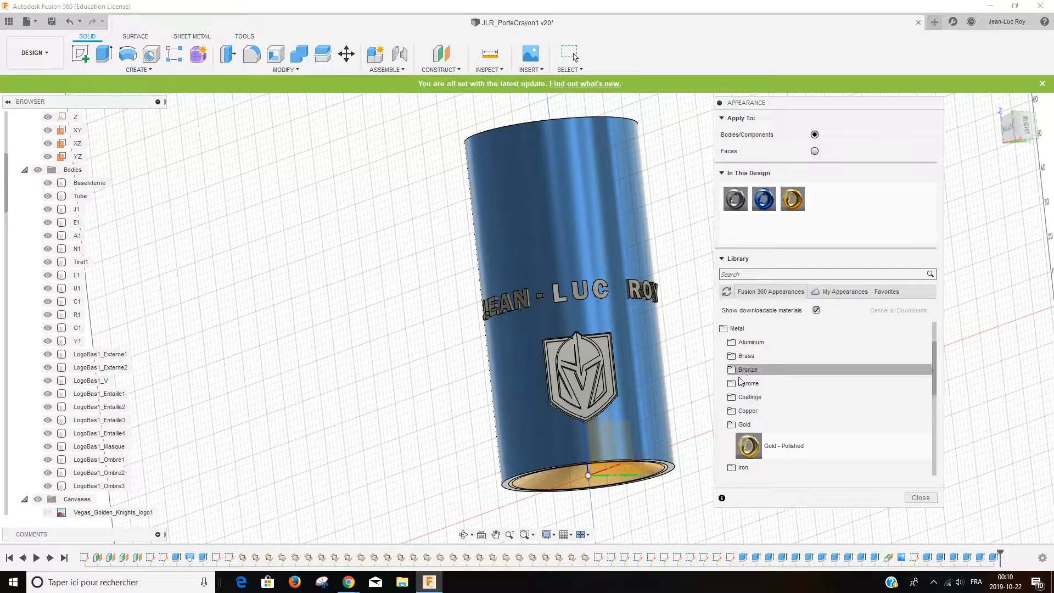
Examine the Platinum, Stainless and Titanium finishes in the Metal appearance category
{"action": "scroll", "coordinate": [846, 422], "scroll_direction": "down", "scroll_amount": 4}
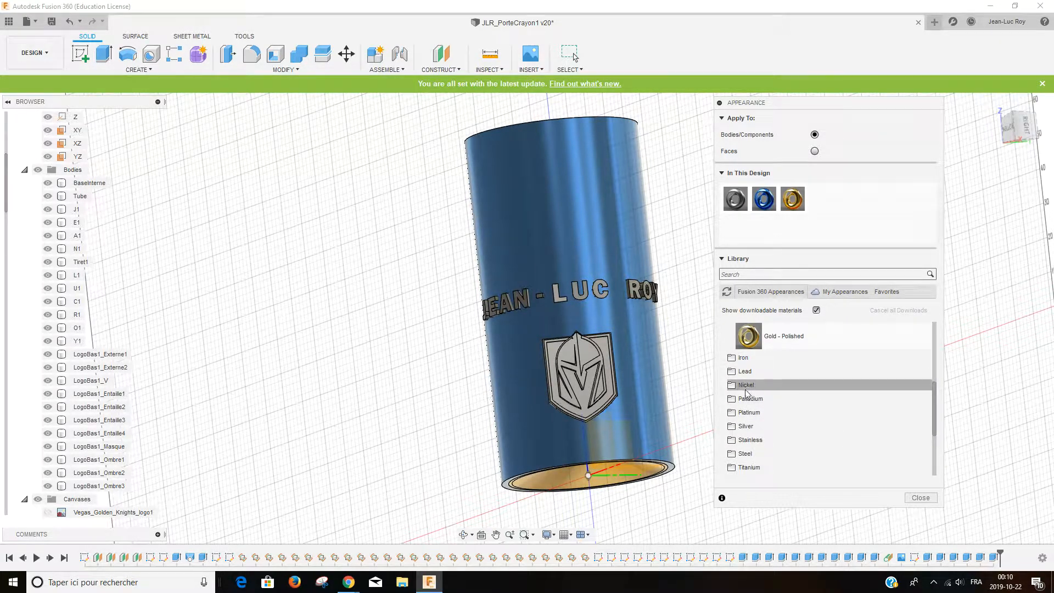
{"action": "left_click", "coordinate": [752, 414]}
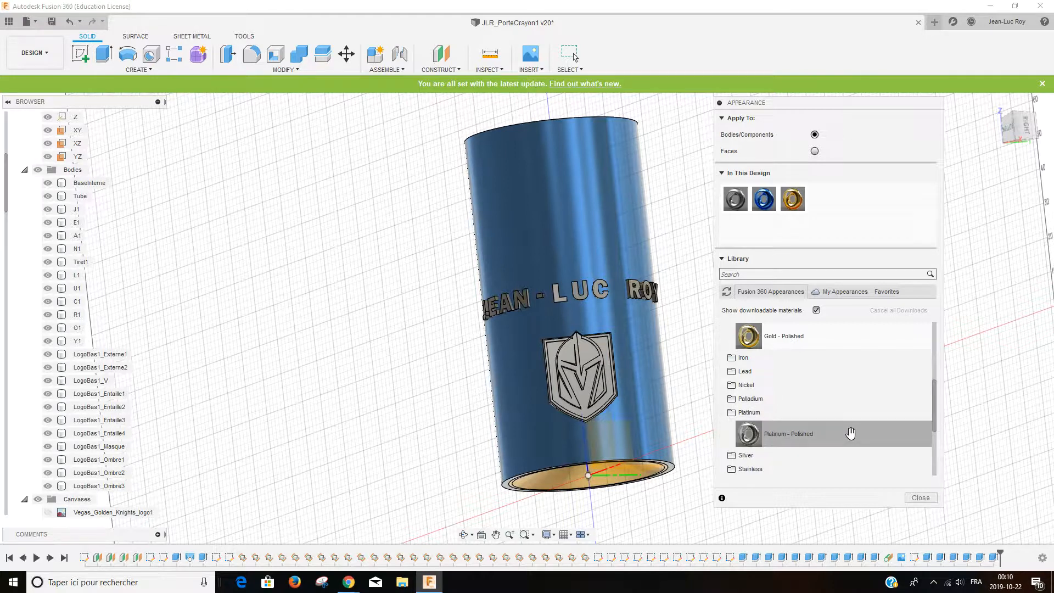
{"action": "scroll", "coordinate": [763, 454], "scroll_direction": "down", "scroll_amount": 2}
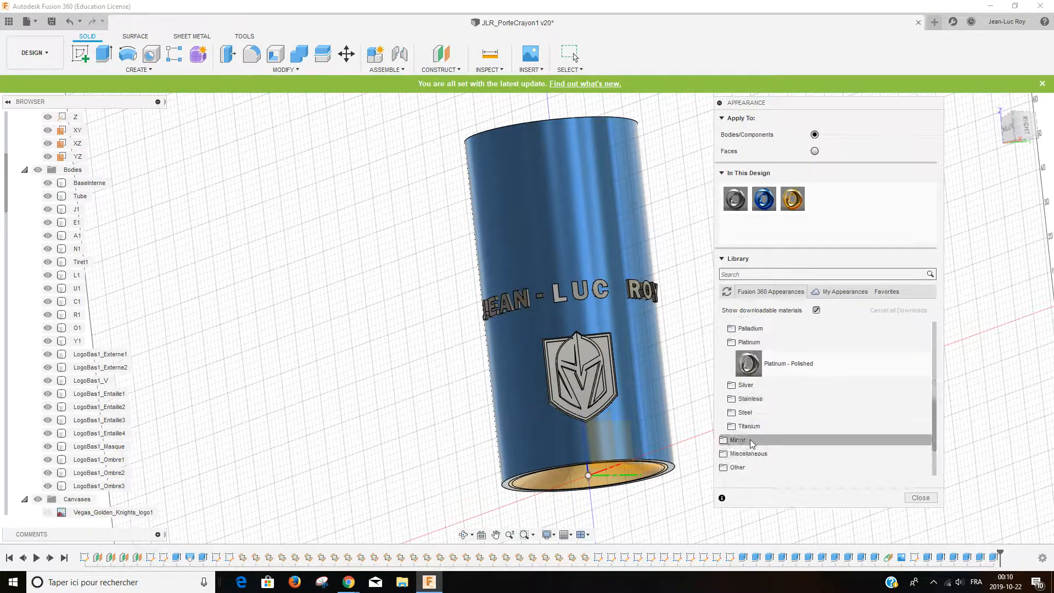
{"action": "left_click", "coordinate": [751, 402]}
{"action": "scroll", "coordinate": [793, 430], "scroll_direction": "down", "scroll_amount": 3}
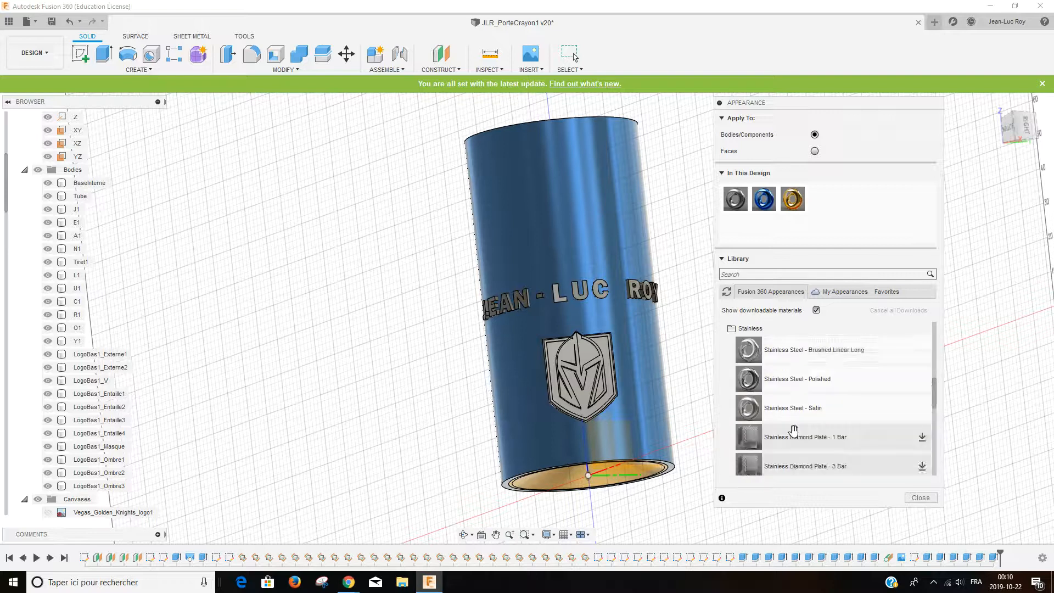
{"action": "scroll", "coordinate": [793, 430], "scroll_direction": "up", "scroll_amount": 4}
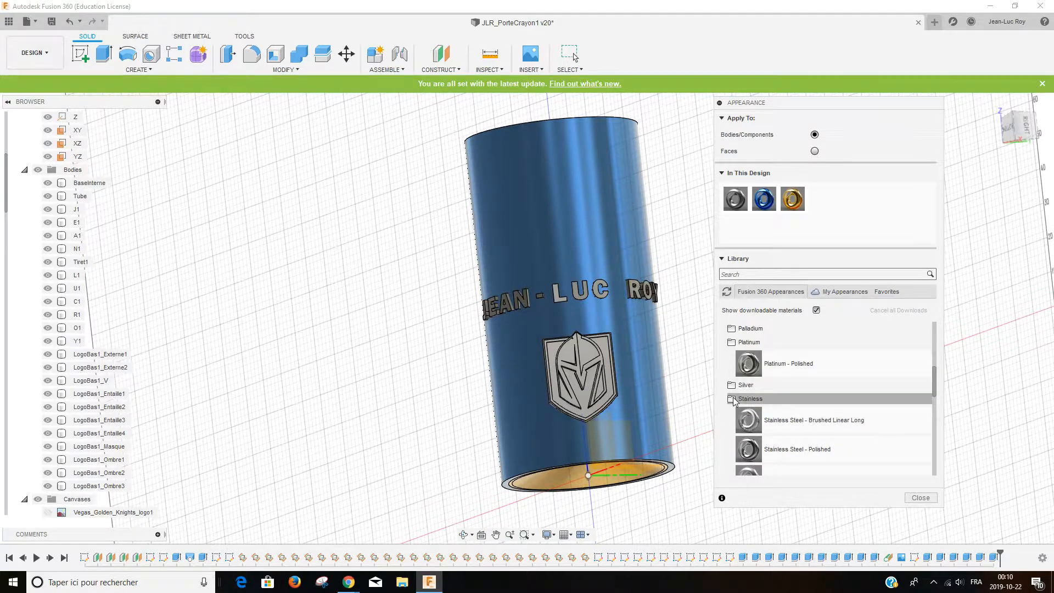
{"action": "left_click", "coordinate": [735, 398]}
{"action": "left_click", "coordinate": [749, 428]}
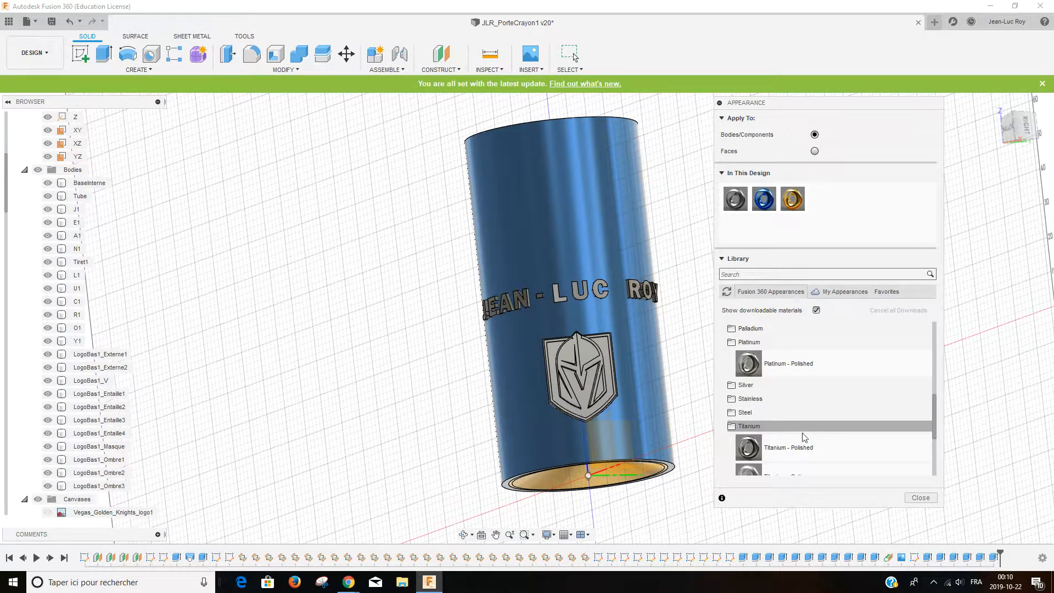
{"action": "scroll", "coordinate": [803, 434], "scroll_direction": "down", "scroll_amount": 3}
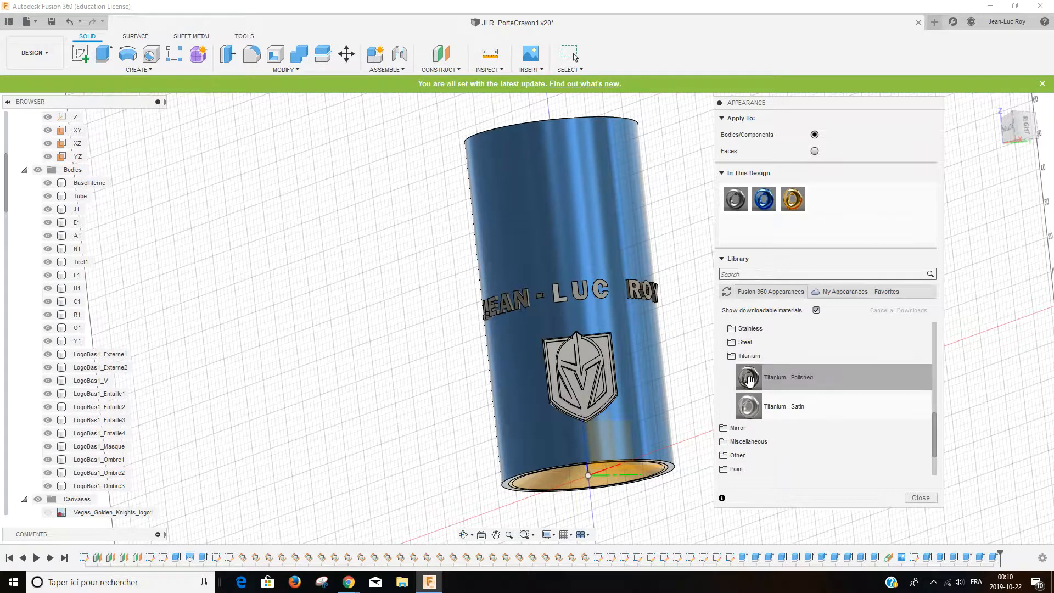
Browse the Miscellaneous appearance category for a suitable material
{"action": "left_click", "coordinate": [749, 441]}
{"action": "scroll", "coordinate": [779, 445], "scroll_direction": "down", "scroll_amount": 3}
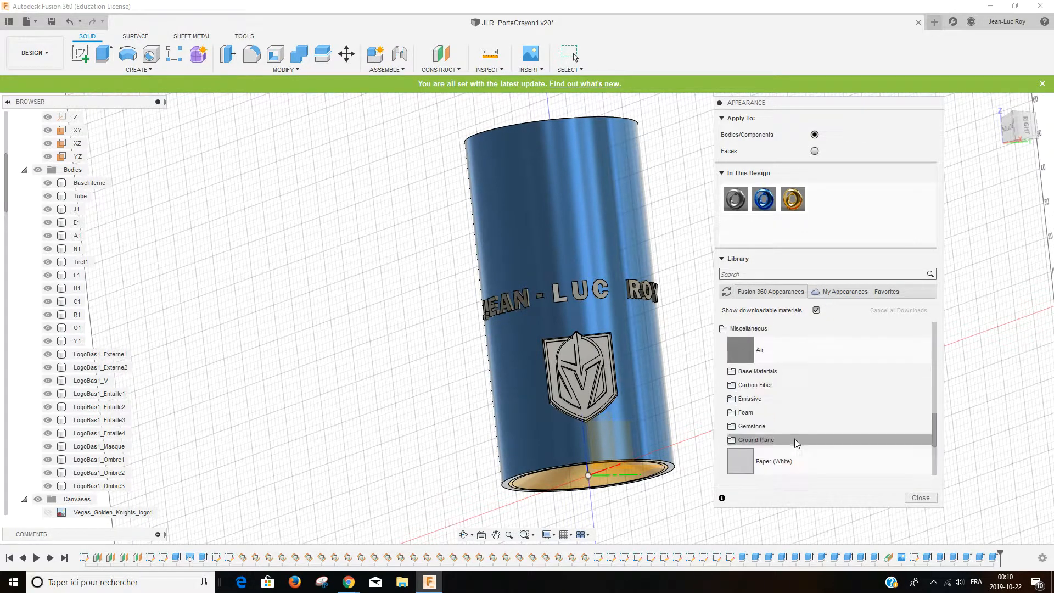
{"action": "left_click", "coordinate": [905, 413]}
{"action": "scroll", "coordinate": [889, 431], "scroll_direction": "down", "scroll_amount": 3}
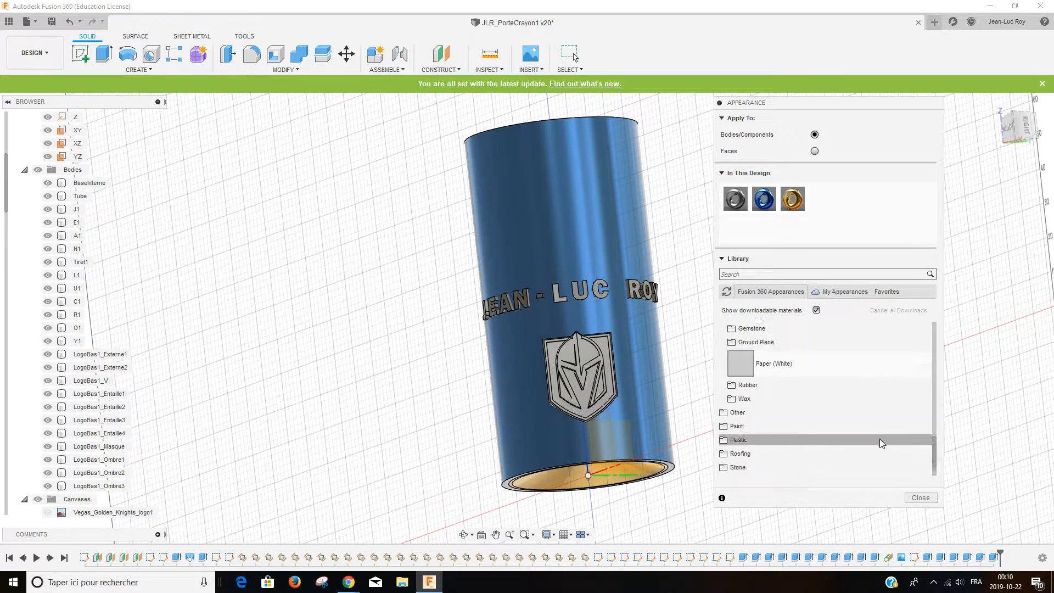
Examine the Glossy, Metallic and Powder Coat Smooth appearances in the Paint category
{"action": "left_click", "coordinate": [731, 426]}
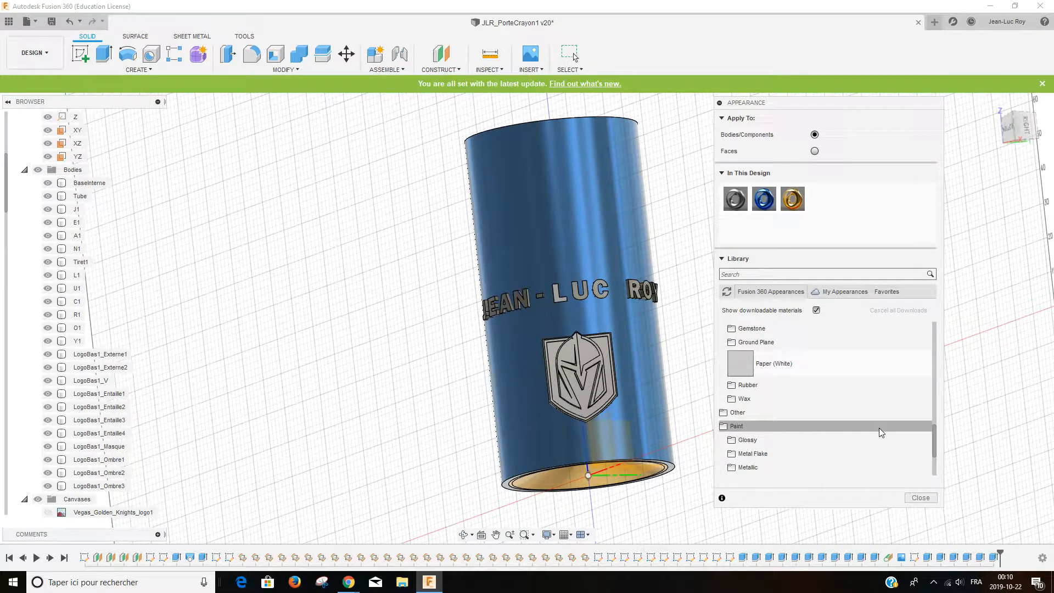
{"action": "left_click", "coordinate": [786, 445]}
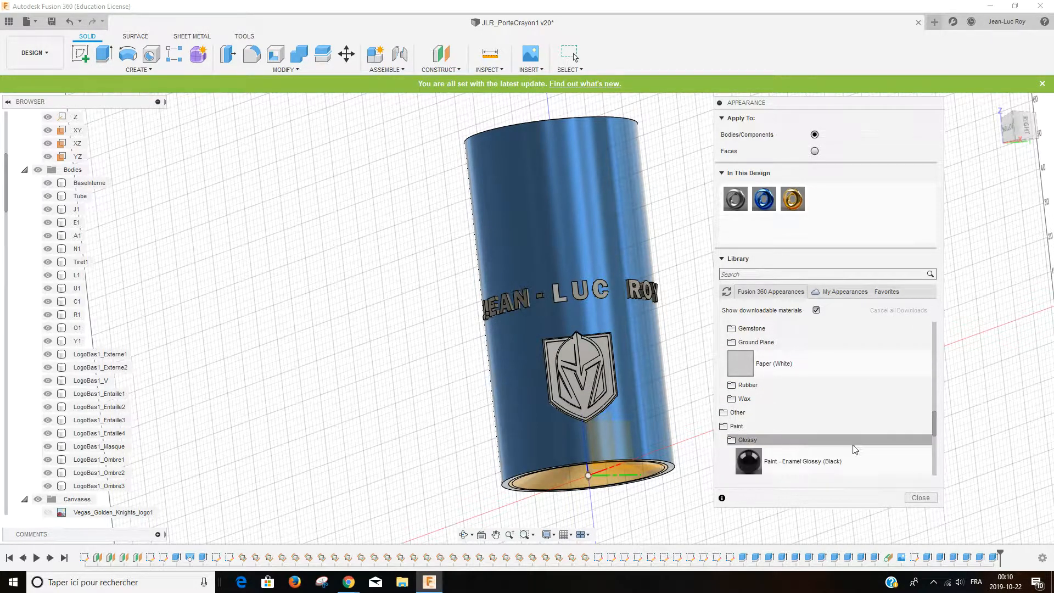
{"action": "scroll", "coordinate": [854, 441], "scroll_direction": "down", "scroll_amount": 5}
{"action": "scroll", "coordinate": [858, 437], "scroll_direction": "down", "scroll_amount": 3}
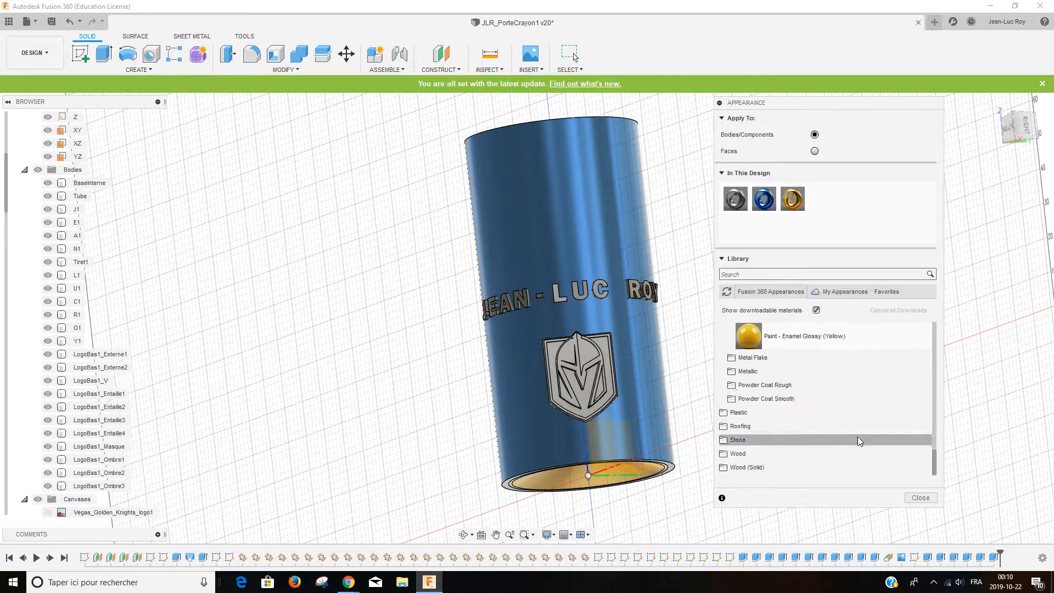
{"action": "left_click", "coordinate": [768, 371]}
{"action": "scroll", "coordinate": [839, 384], "scroll_direction": "down", "scroll_amount": 2}
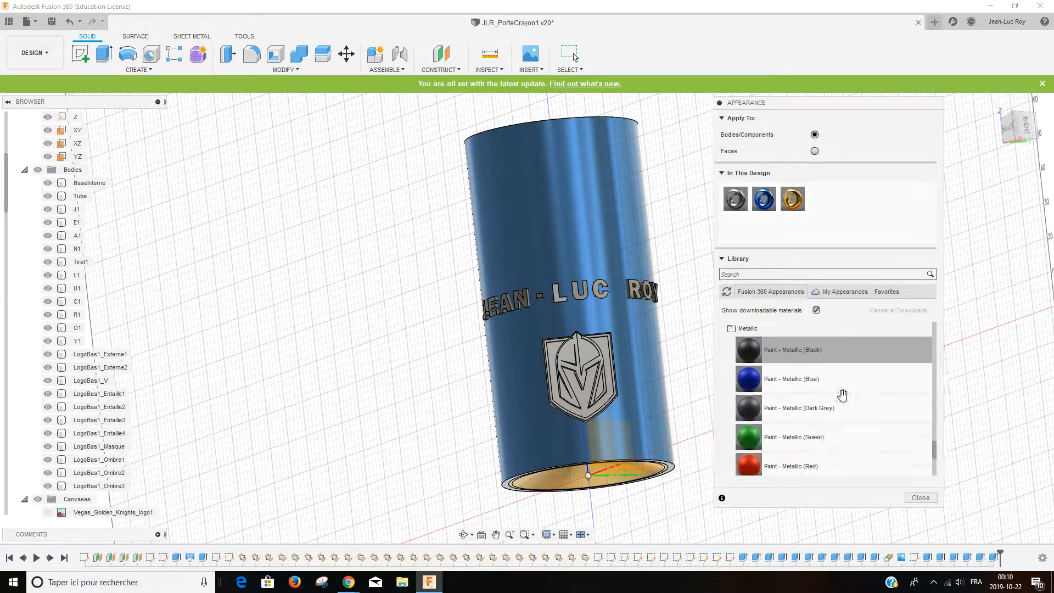
{"action": "scroll", "coordinate": [896, 408], "scroll_direction": "down", "scroll_amount": 3}
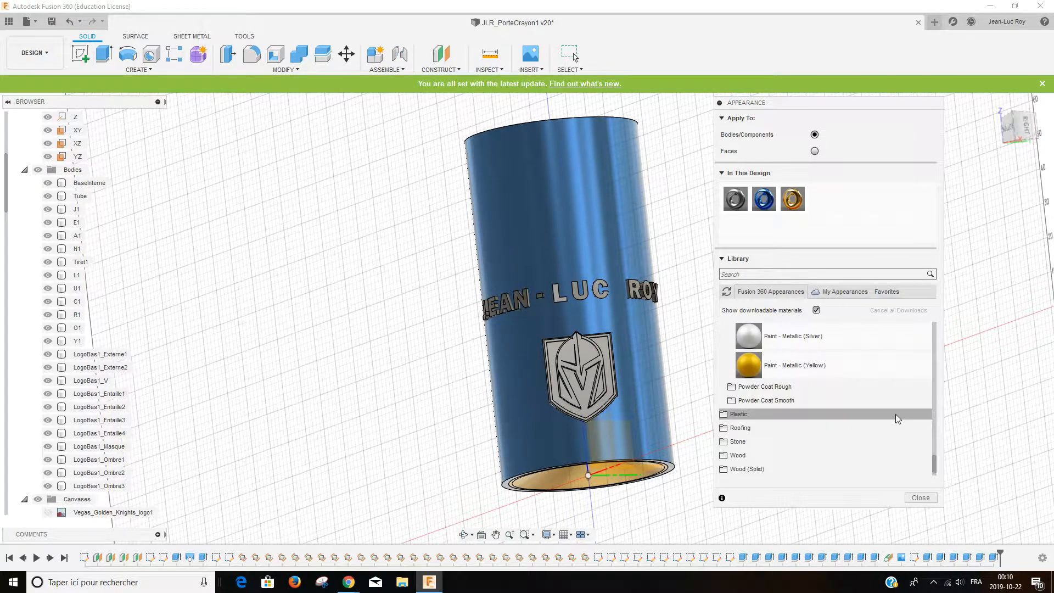
{"action": "left_click", "coordinate": [807, 400]}
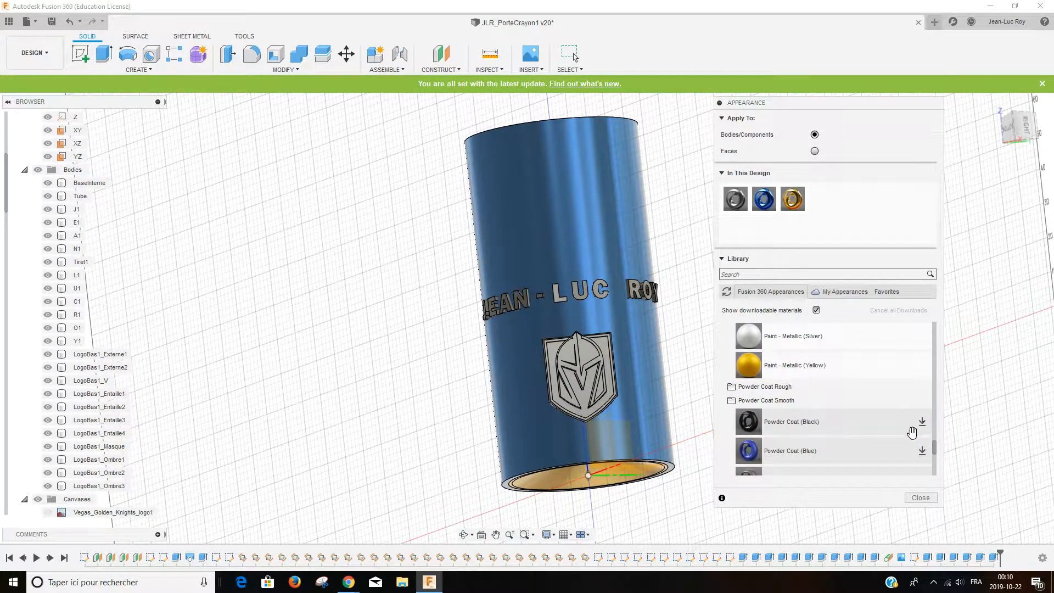
{"action": "scroll", "coordinate": [882, 449], "scroll_direction": "down", "scroll_amount": 2}
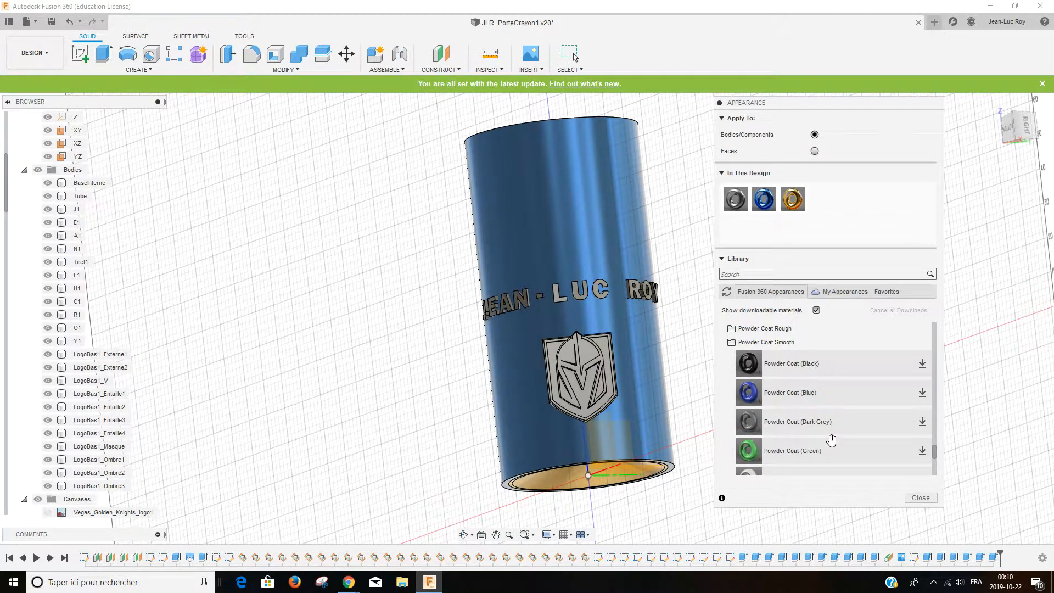
{"action": "scroll", "coordinate": [831, 431], "scroll_direction": "up", "scroll_amount": 5}
{"action": "scroll", "coordinate": [830, 434], "scroll_direction": "up", "scroll_amount": 2}
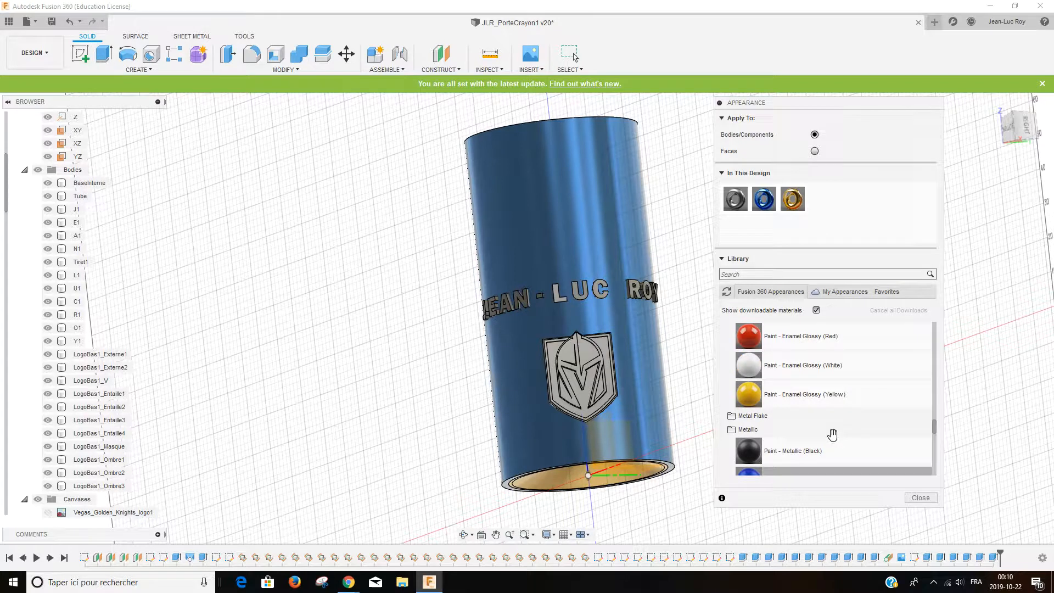
Download the Paint - Metal Flake (Yellow) appearance from the Metal Flake paints
{"action": "left_click", "coordinate": [731, 416]}
{"action": "scroll", "coordinate": [837, 433], "scroll_direction": "down", "scroll_amount": 2}
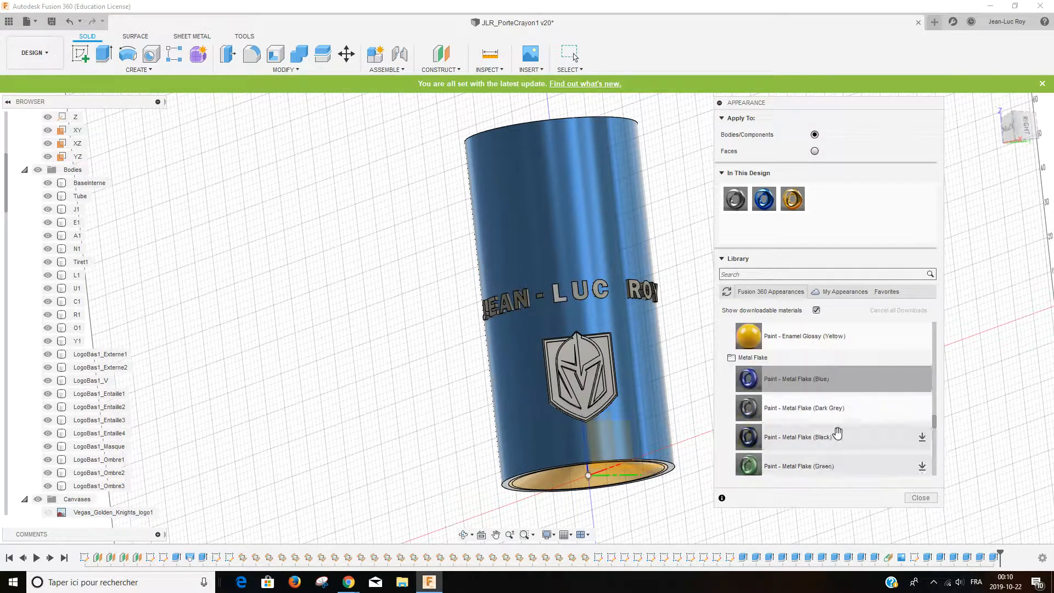
{"action": "scroll", "coordinate": [837, 434], "scroll_direction": "down", "scroll_amount": 3}
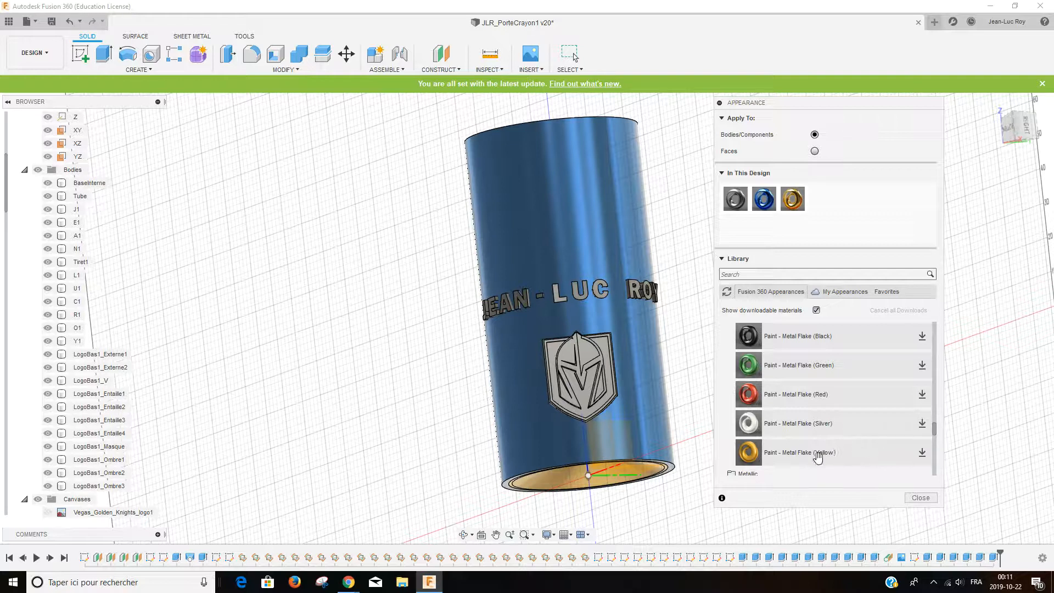
{"action": "left_click", "coordinate": [922, 453]}
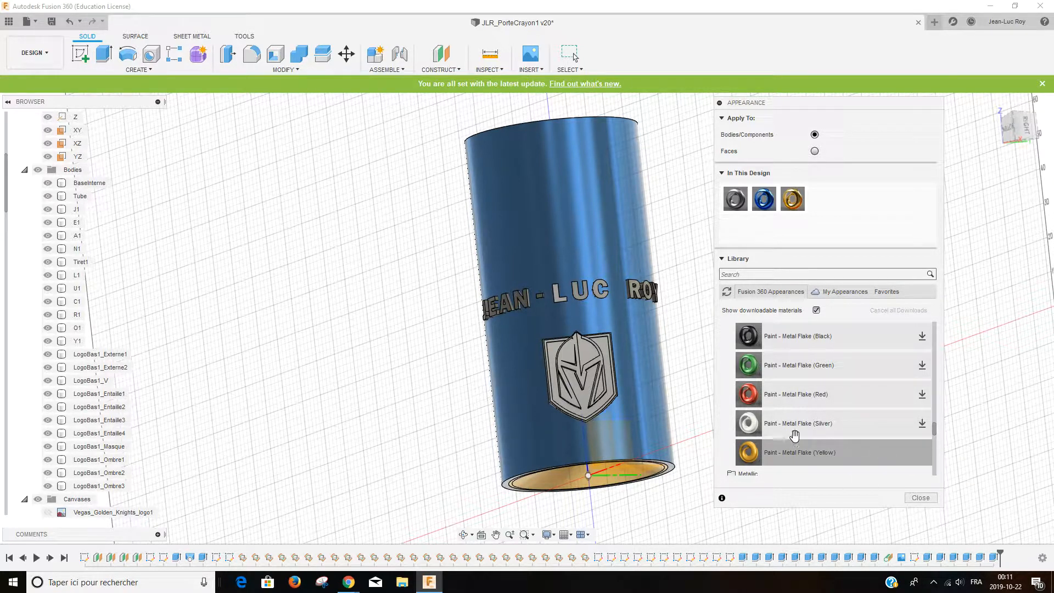
Try the Platinum - Polished appearance on the Tube body and view it from below
{"action": "scroll", "coordinate": [810, 420], "scroll_direction": "up", "scroll_amount": 5}
{"action": "scroll", "coordinate": [811, 420], "scroll_direction": "up", "scroll_amount": 8}
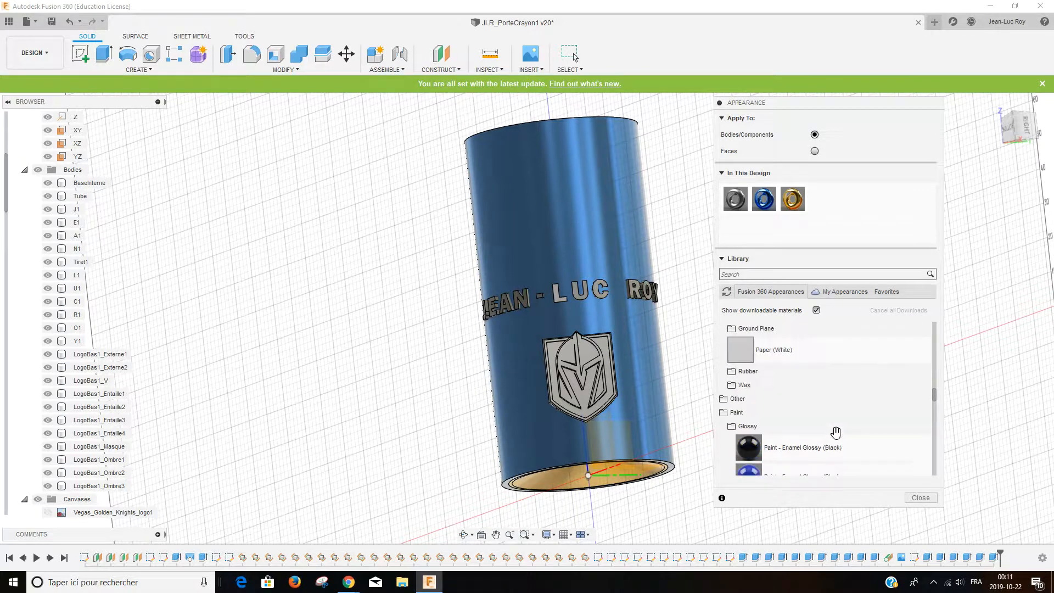
{"action": "scroll", "coordinate": [835, 431], "scroll_direction": "up", "scroll_amount": 6}
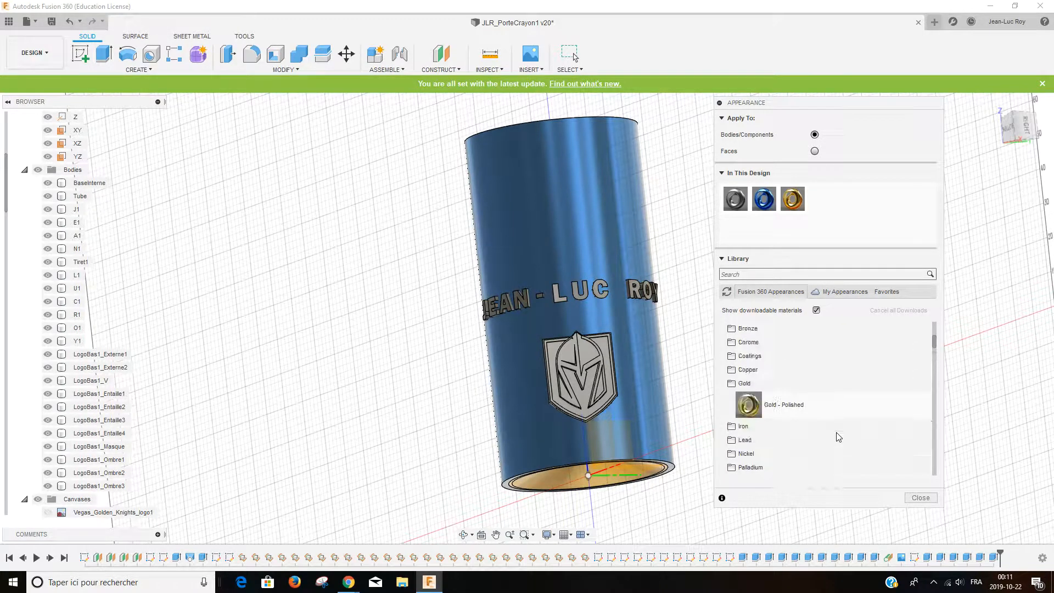
{"action": "scroll", "coordinate": [781, 429], "scroll_direction": "down", "scroll_amount": 3}
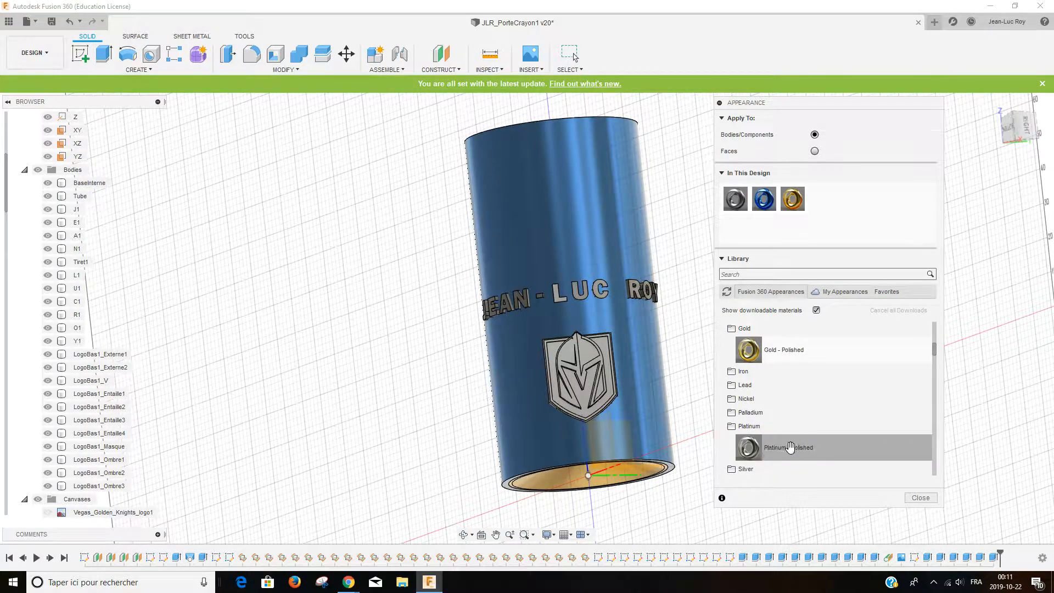
{"action": "left_click_drag", "start_coordinate": [792, 447], "coordinate": [85, 198]}
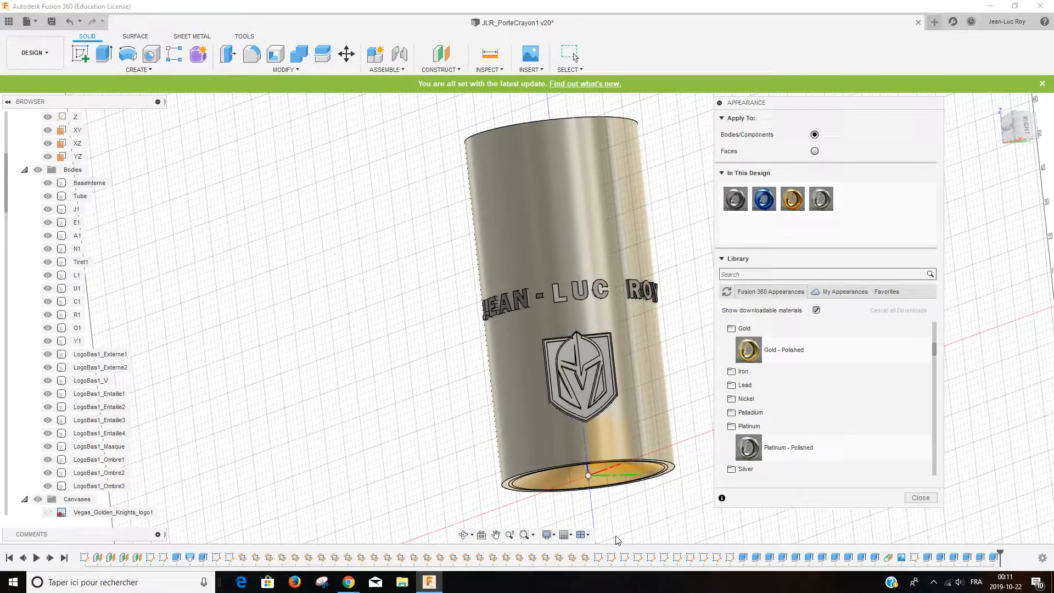
{"action": "left_click", "coordinate": [465, 535]}
{"action": "left_click_drag", "start_coordinate": [529, 374], "coordinate": [580, 394]}
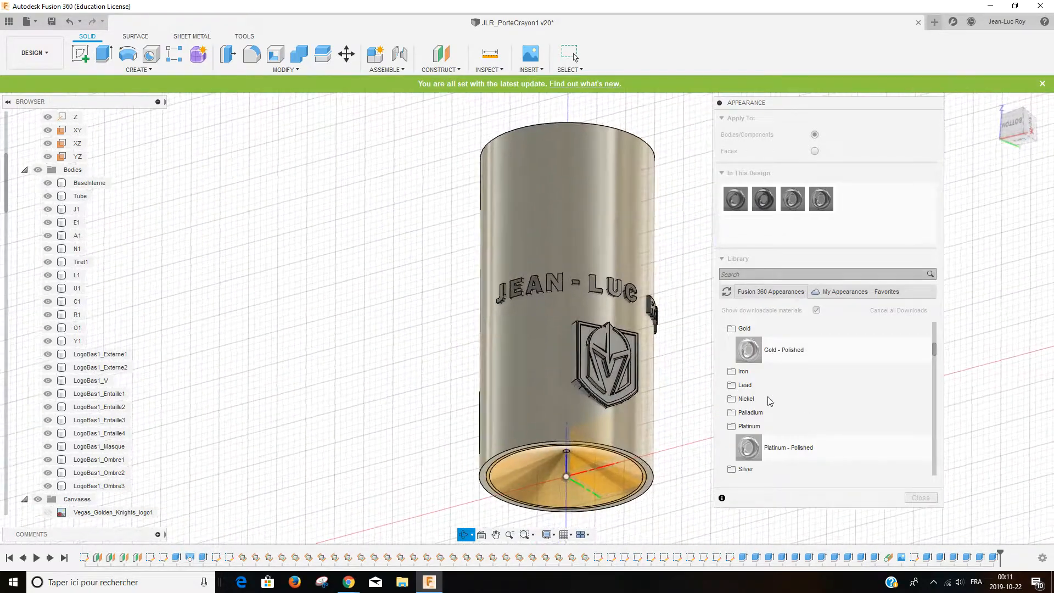
{"action": "key", "text": "Escape"}
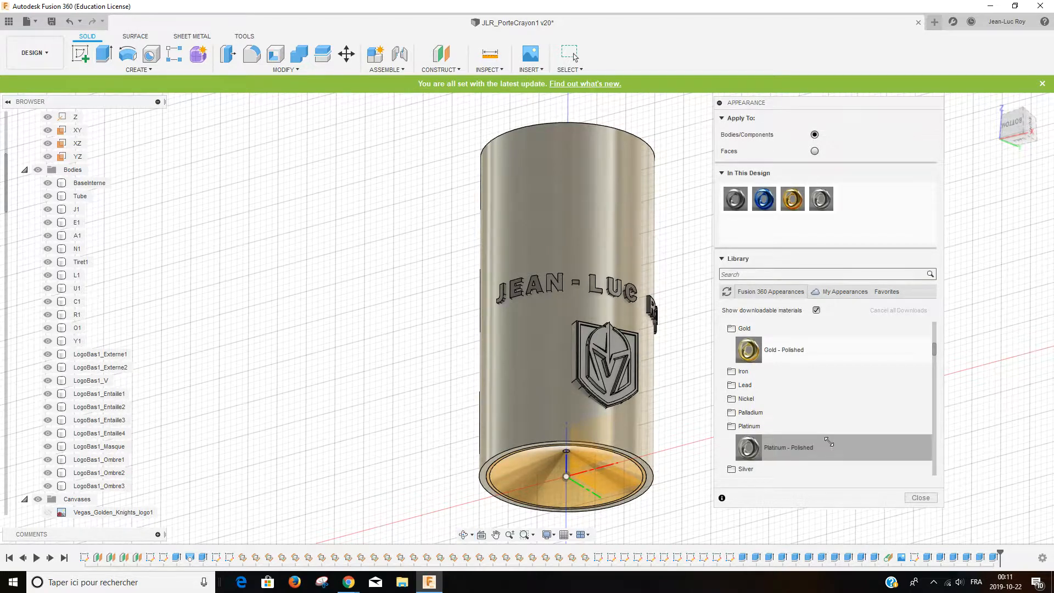
Apply the design's existing Steel - Satin appearance to the Tube body
{"action": "scroll", "coordinate": [865, 385], "scroll_direction": "up", "scroll_amount": 3}
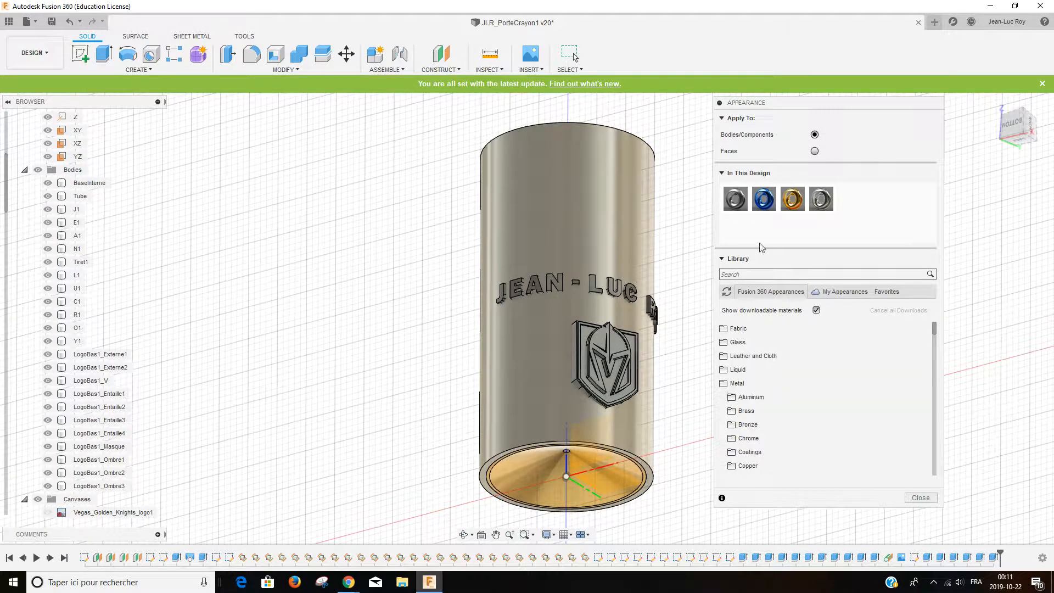
{"action": "left_click_drag", "start_coordinate": [735, 200], "coordinate": [604, 205]}
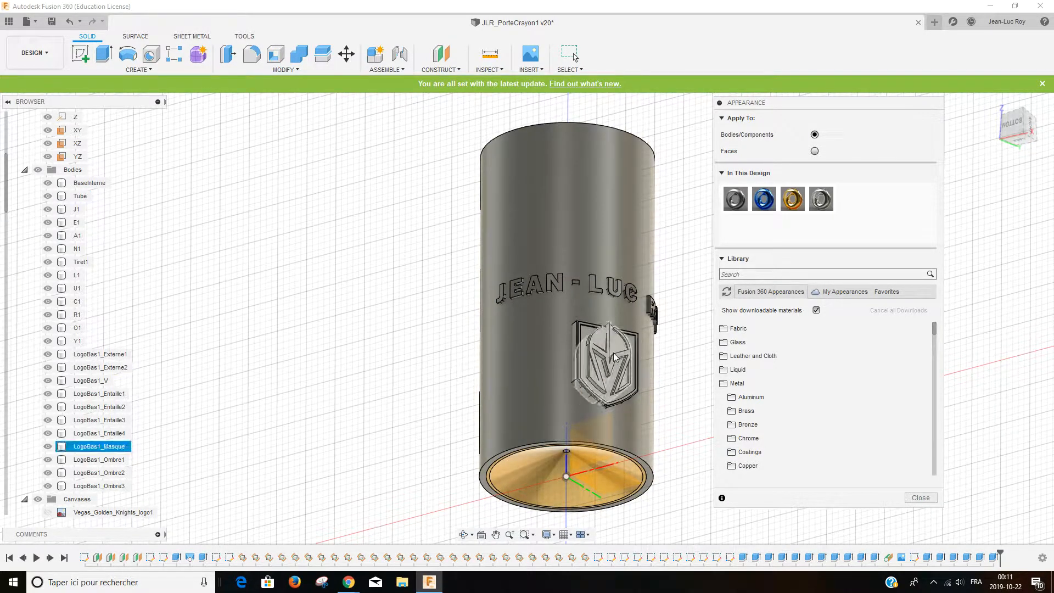
{"action": "left_click", "coordinate": [645, 400]}
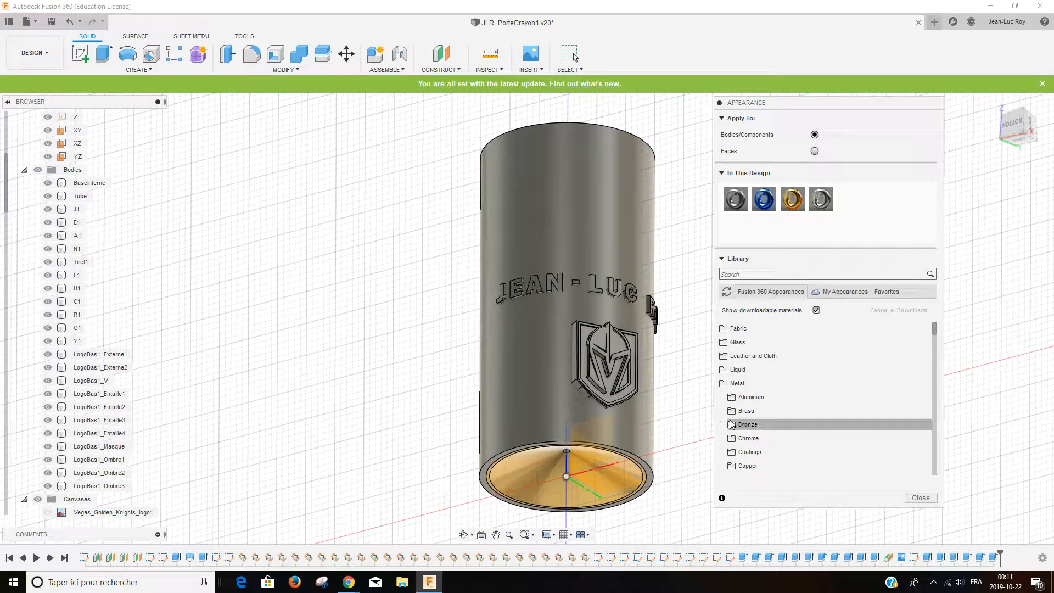
Switch to File Explorer and move its window away from the model view
{"action": "left_click", "coordinate": [405, 580]}
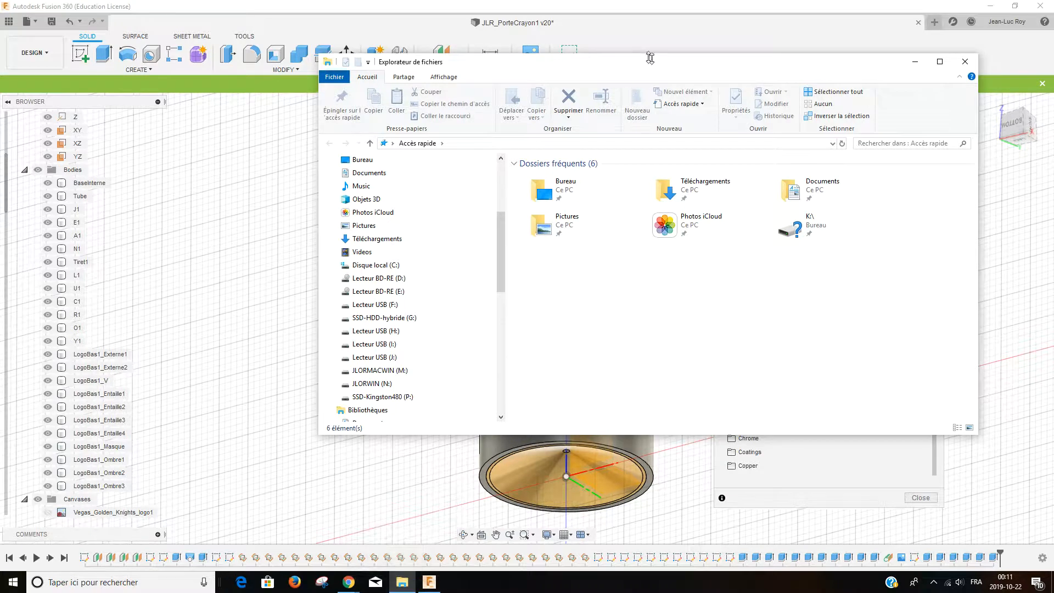
{"action": "left_click_drag", "start_coordinate": [650, 57], "coordinate": [1053, 72]}
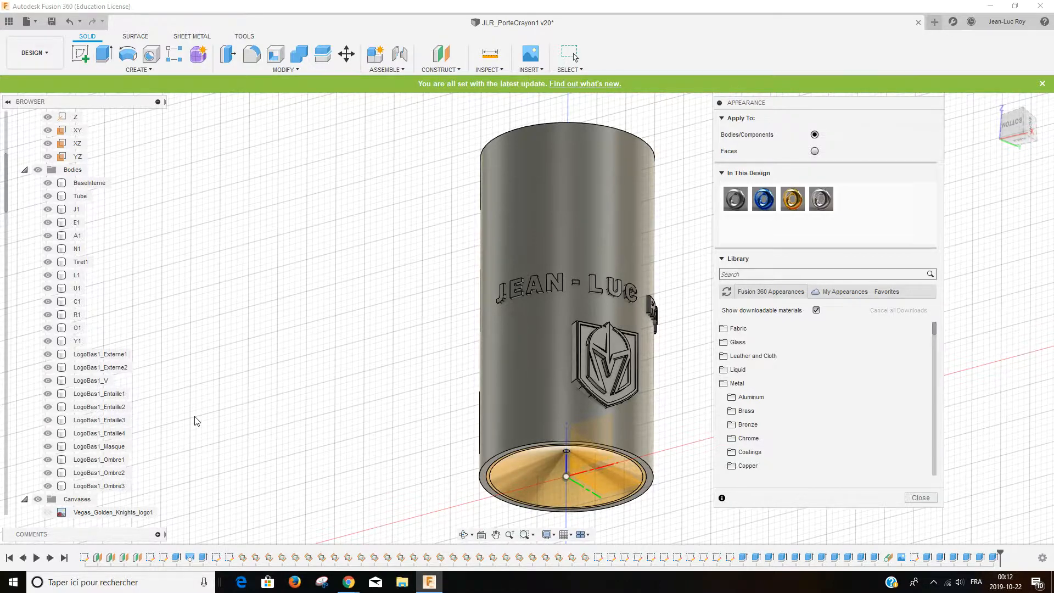
Show the Vegas_Golden_Knights_logo1 canvas and inspect the raised logo up close
{"action": "scroll", "coordinate": [196, 421], "scroll_direction": "down", "scroll_amount": 3}
{"action": "scroll", "coordinate": [71, 452], "scroll_direction": "down", "scroll_amount": 1}
{"action": "scroll", "coordinate": [101, 475], "scroll_direction": "up", "scroll_amount": 3}
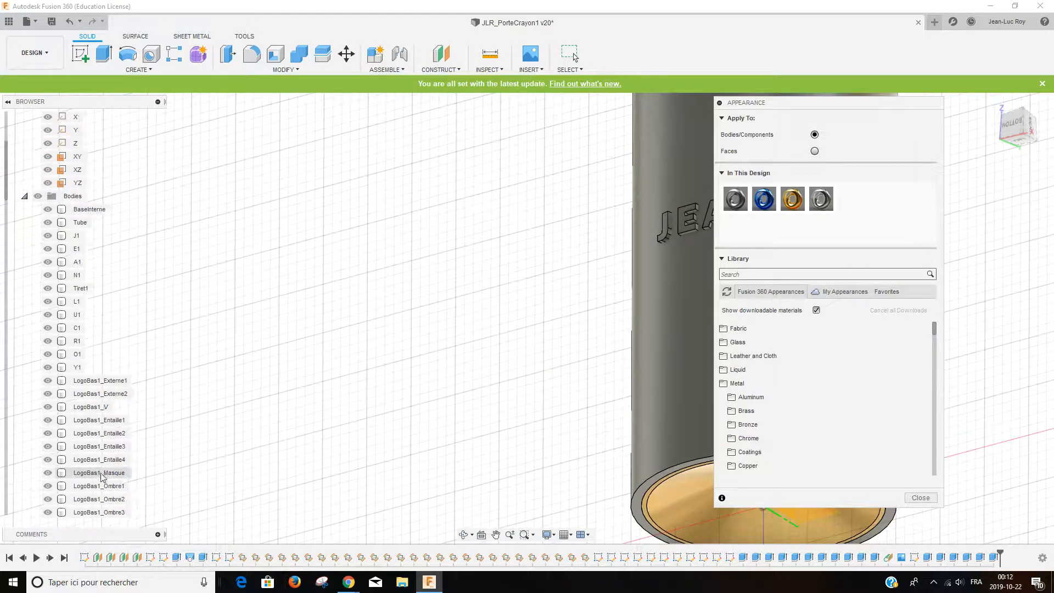
{"action": "scroll", "coordinate": [53, 495], "scroll_direction": "down", "scroll_amount": 3}
{"action": "left_click", "coordinate": [49, 498]}
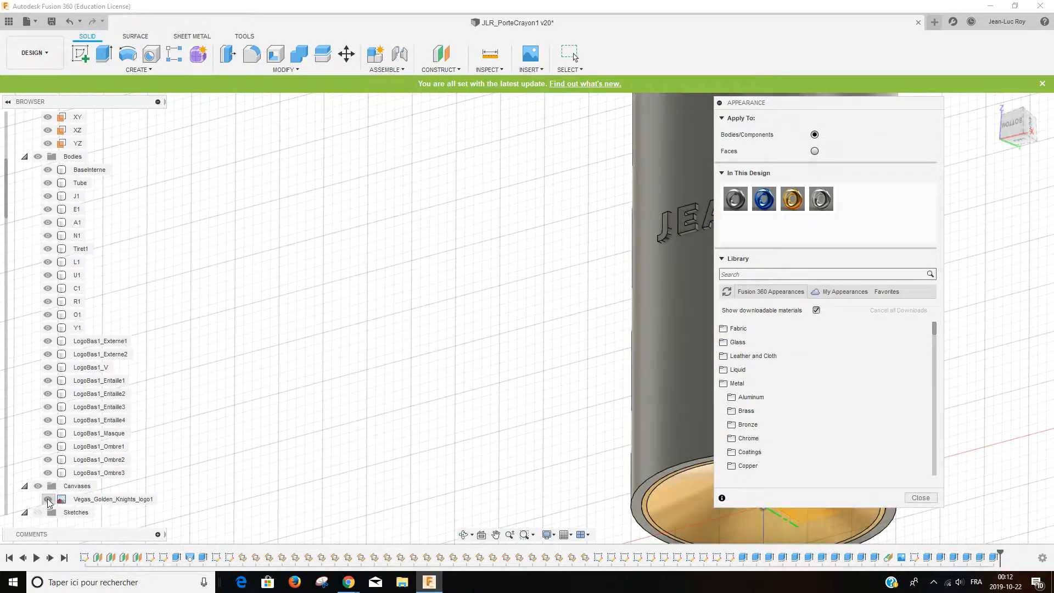
{"action": "scroll", "coordinate": [509, 338], "scroll_direction": "down", "scroll_amount": 2}
{"action": "scroll", "coordinate": [509, 339], "scroll_direction": "down", "scroll_amount": 3}
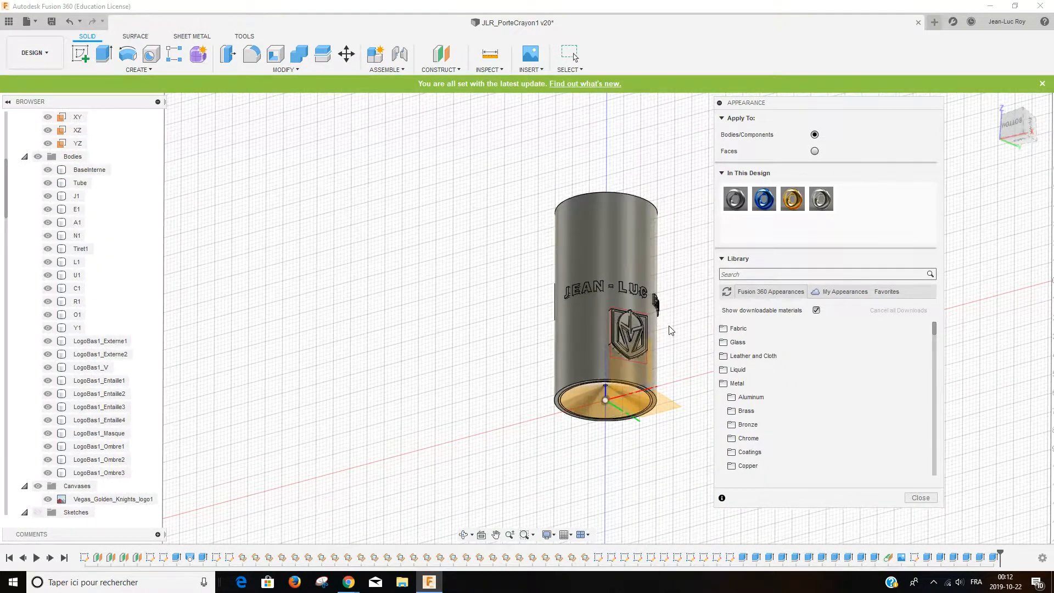
{"action": "left_click", "coordinate": [464, 535]}
{"action": "mouse_move", "coordinate": [660, 346]}
{"action": "left_mouse_down"}
{"action": "mouse_move", "coordinate": [627, 341]}
{"action": "mouse_move", "coordinate": [614, 324]}
{"action": "mouse_move", "coordinate": [658, 343]}
{"action": "mouse_move", "coordinate": [649, 349]}
{"action": "left_mouse_up"}
{"action": "scroll", "coordinate": [603, 348], "scroll_direction": "up", "scroll_amount": 6}
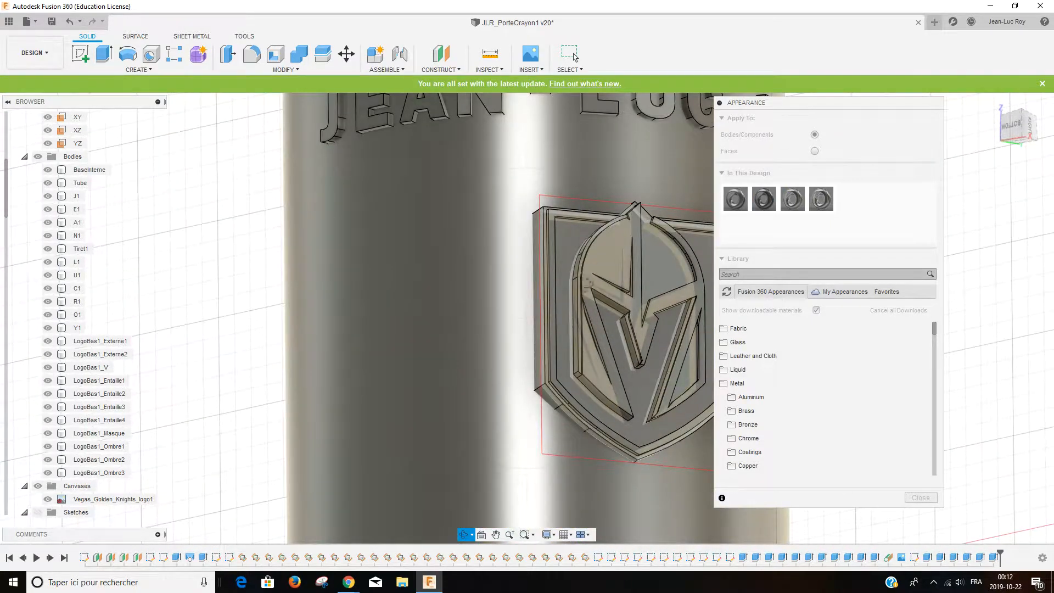
{"action": "left_click_drag", "start_coordinate": [616, 261], "coordinate": [594, 272]}
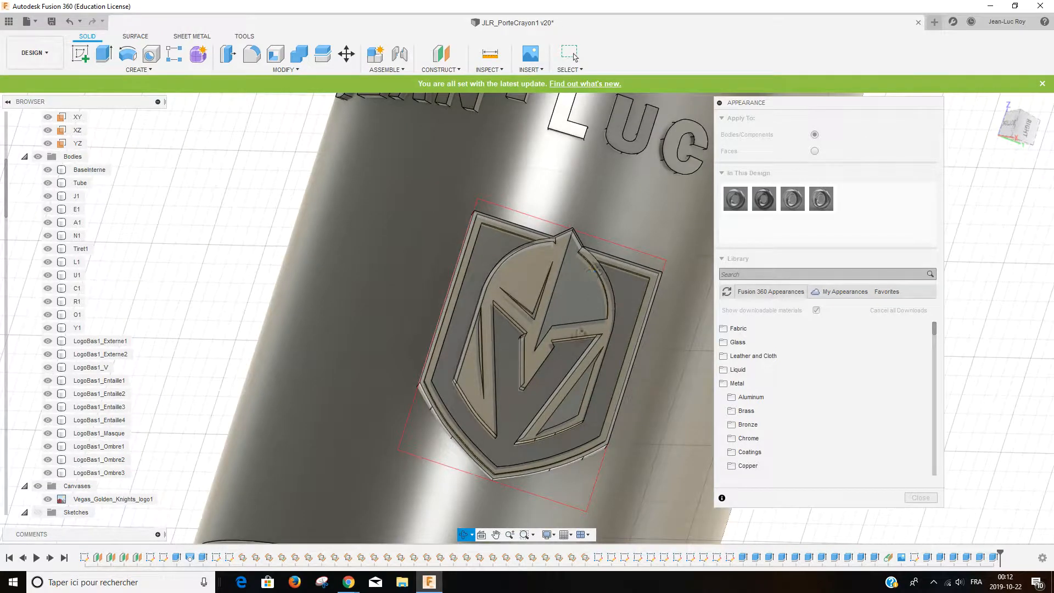
{"action": "left_click_drag", "start_coordinate": [556, 317], "coordinate": [554, 317]}
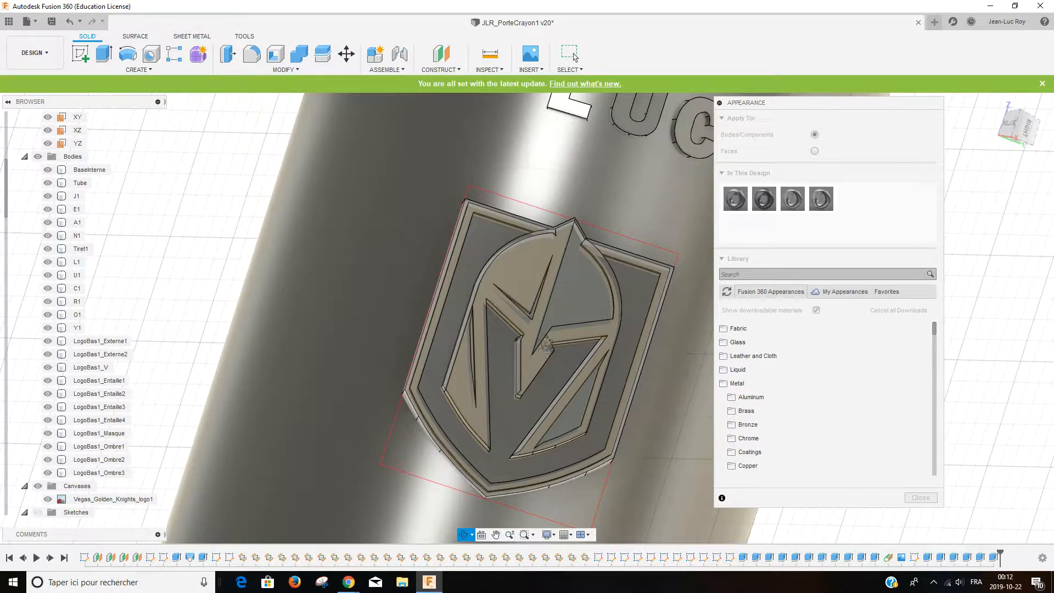
{"action": "key", "text": "Escape"}
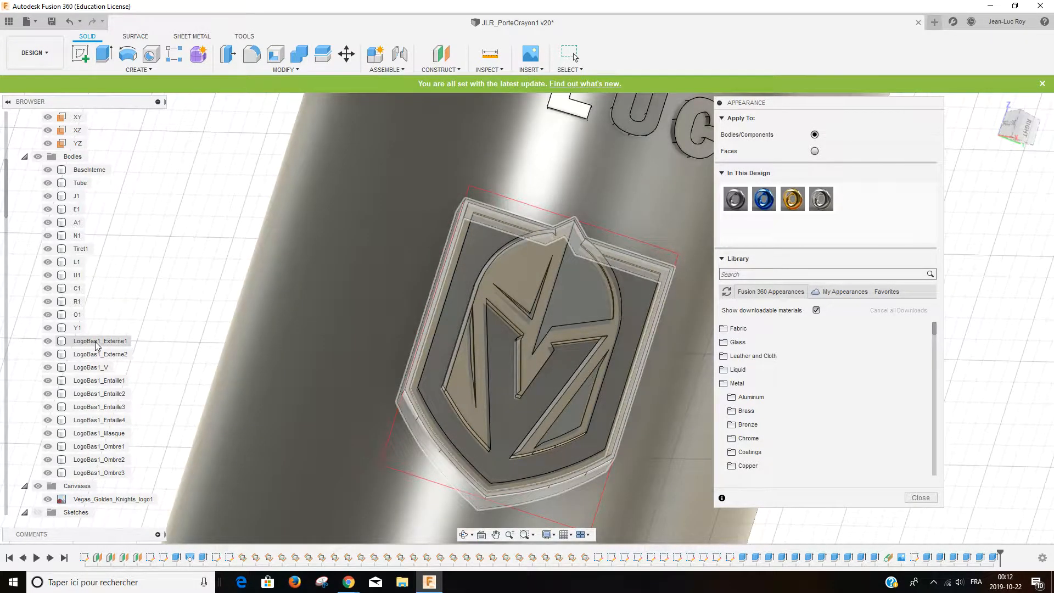
Apply the Paint - Metal Flake (Yellow) appearance to the logo's helmet mask and its inner shield border
{"action": "left_click", "coordinate": [396, 294]}
{"action": "left_click_drag", "start_coordinate": [792, 200], "coordinate": [523, 262]}
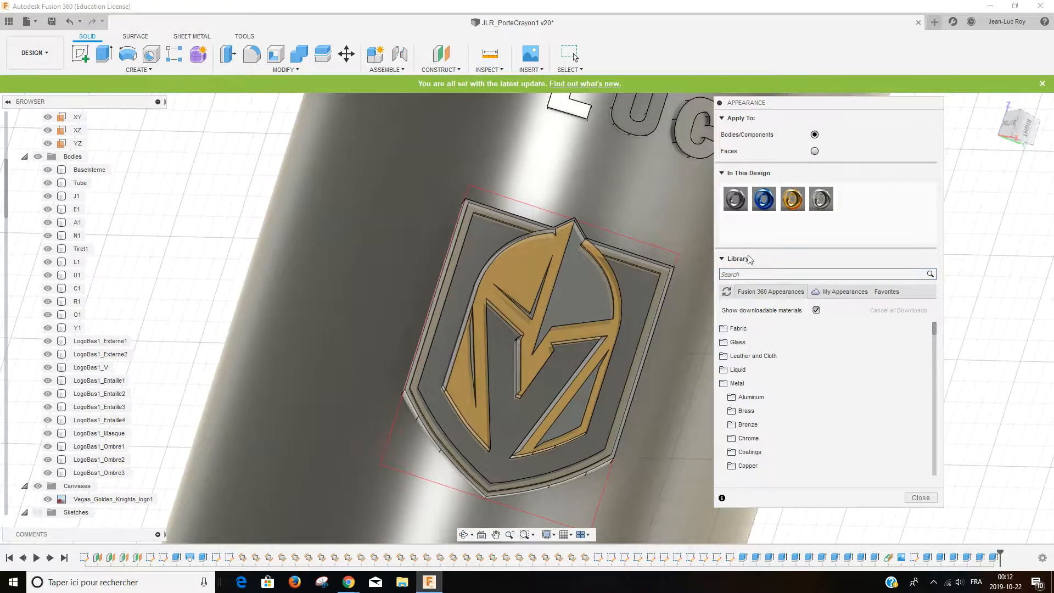
{"action": "left_click_drag", "start_coordinate": [792, 200], "coordinate": [492, 218]}
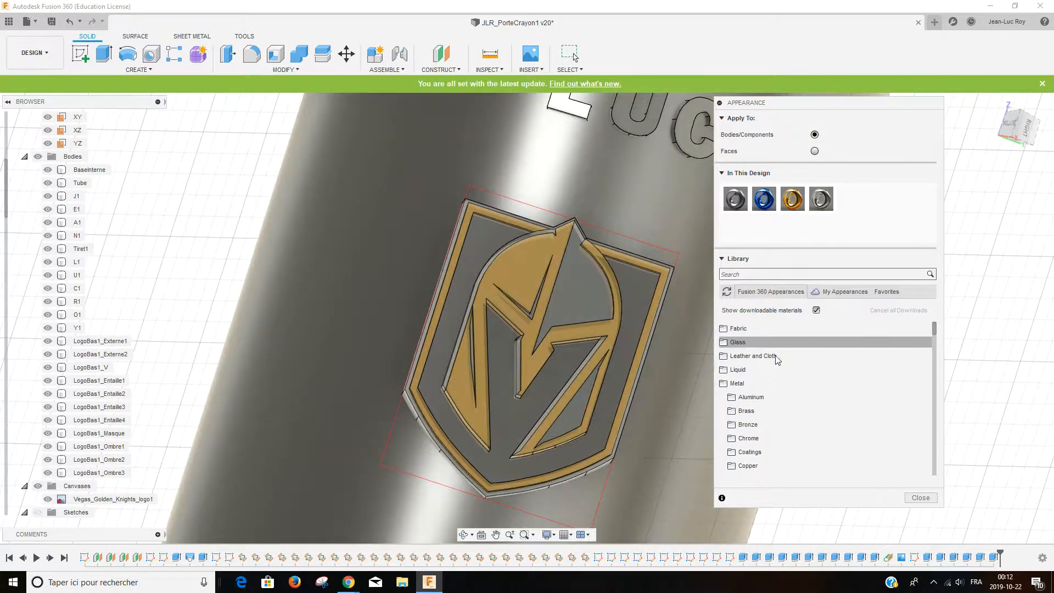
Examine the logo's mask, V, notch and outer border bodies against the tube at different distances
{"action": "left_click", "coordinate": [650, 448]}
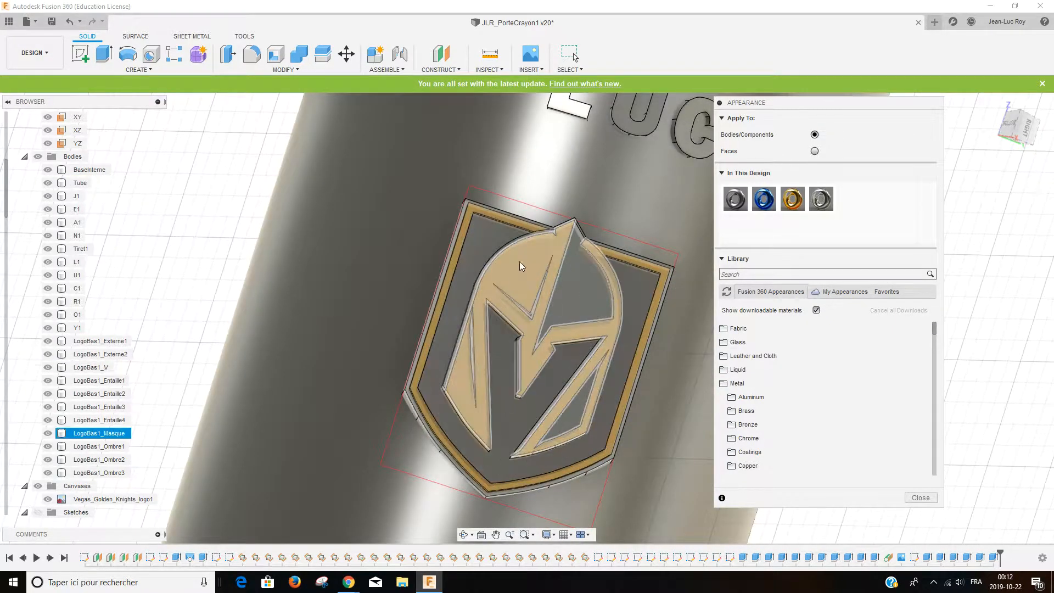
{"action": "left_click", "coordinate": [565, 238]}
{"action": "left_click", "coordinate": [647, 374]}
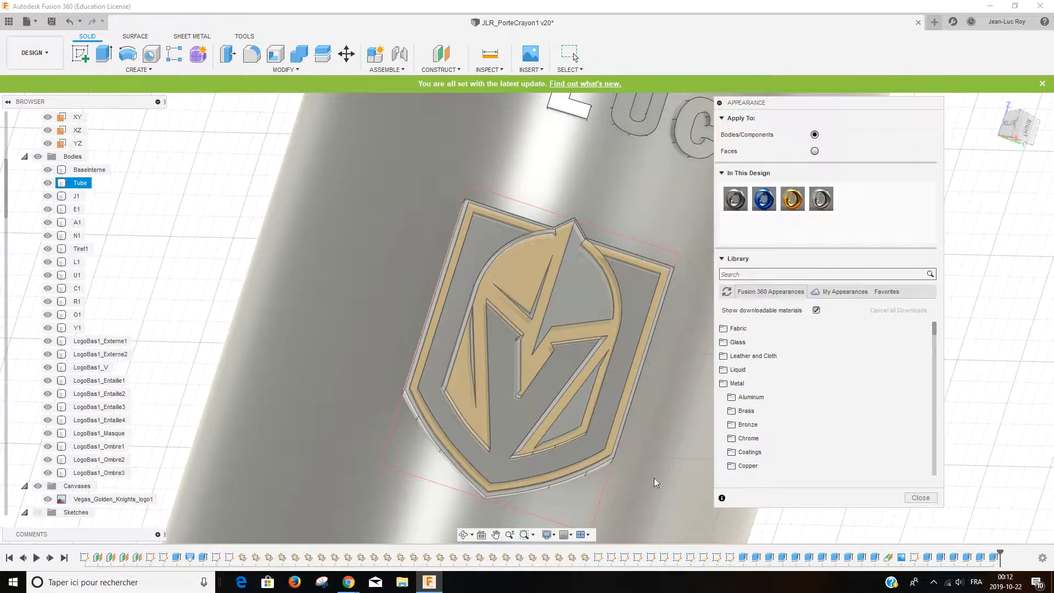
{"action": "scroll", "coordinate": [654, 477], "scroll_direction": "down", "scroll_amount": 4}
{"action": "left_click", "coordinate": [546, 357]}
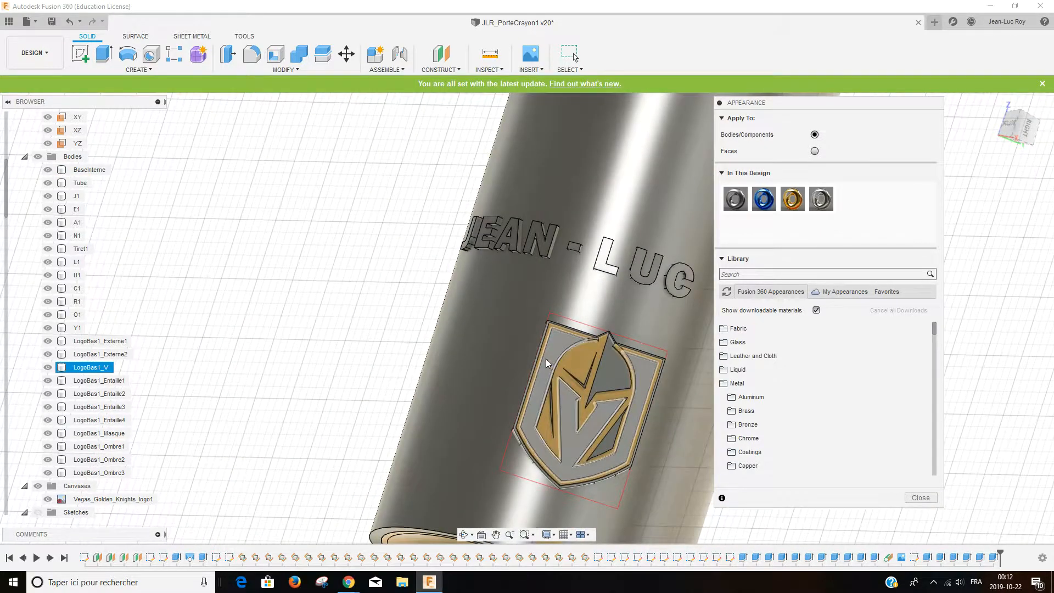
{"action": "scroll", "coordinate": [546, 358], "scroll_direction": "up", "scroll_amount": 3}
{"action": "left_click", "coordinate": [535, 338]}
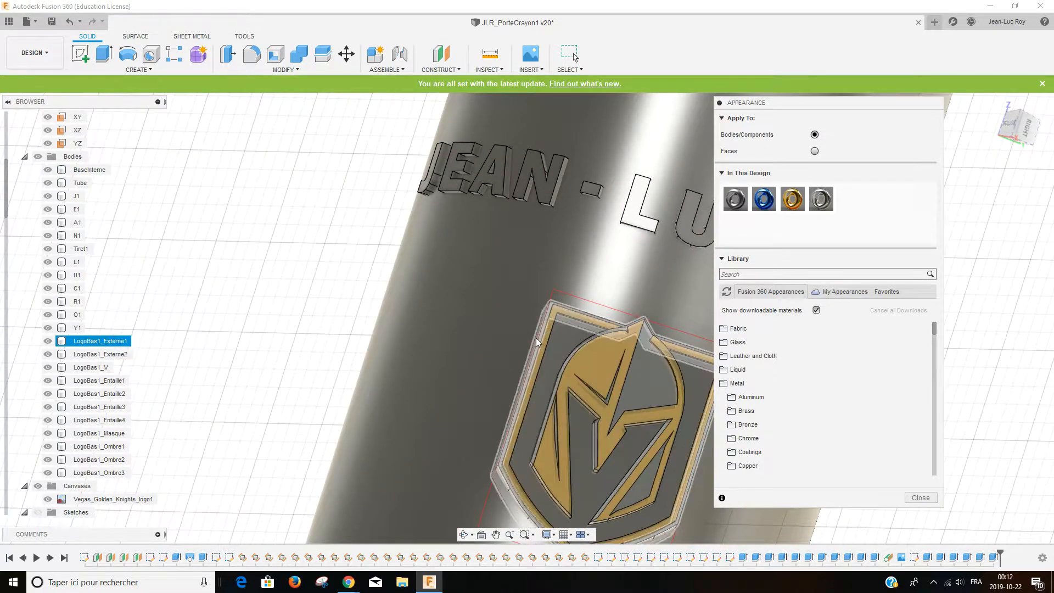
{"action": "scroll", "coordinate": [560, 423], "scroll_direction": "down", "scroll_amount": 3}
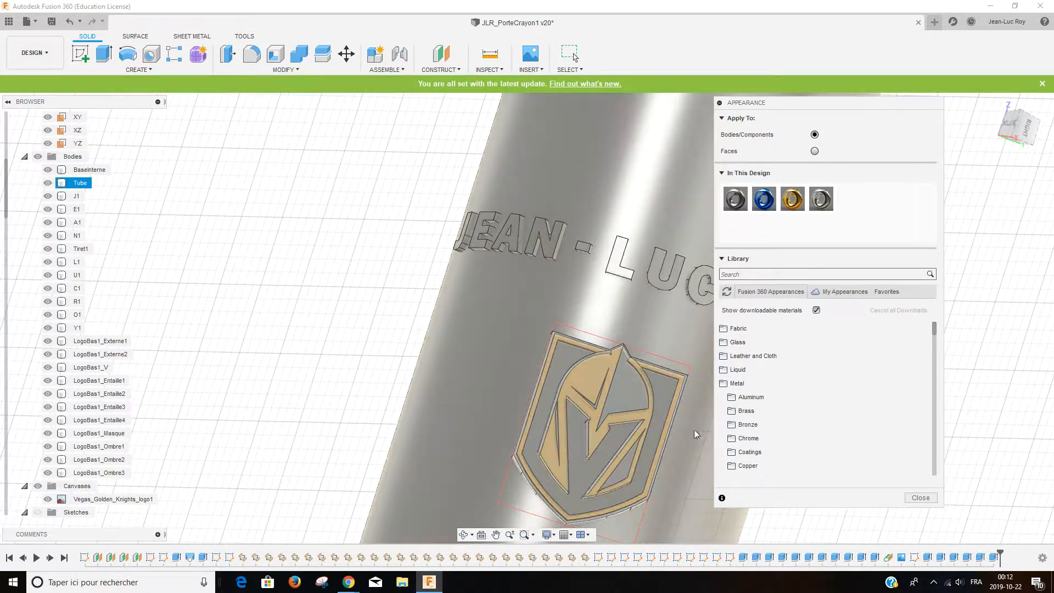
{"action": "scroll", "coordinate": [674, 453], "scroll_direction": "up", "scroll_amount": 5}
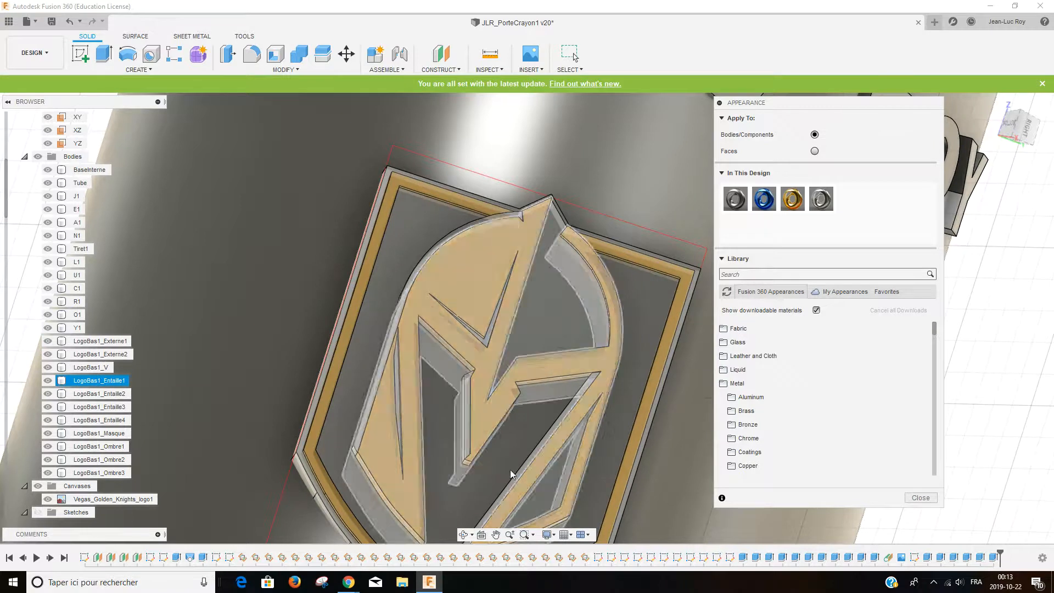
{"action": "scroll", "coordinate": [536, 423], "scroll_direction": "down", "scroll_amount": 5}
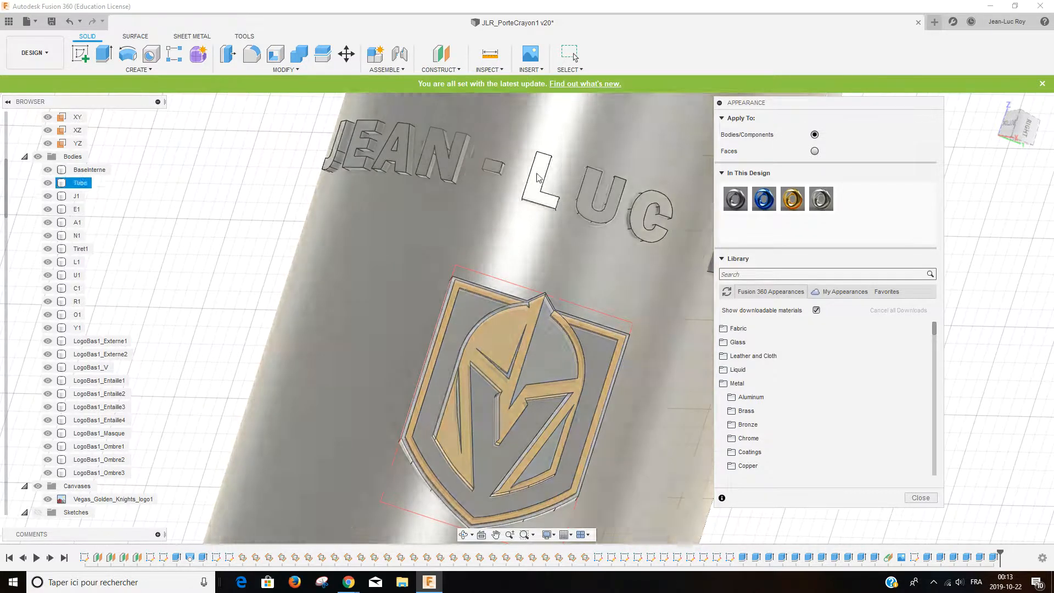
{"action": "left_click", "coordinate": [510, 242]}
Apply the Paint - Metal Flake (Yellow) appearance to all letter bodies and the hyphen of the raised name
{"action": "left_click", "coordinate": [78, 197]}
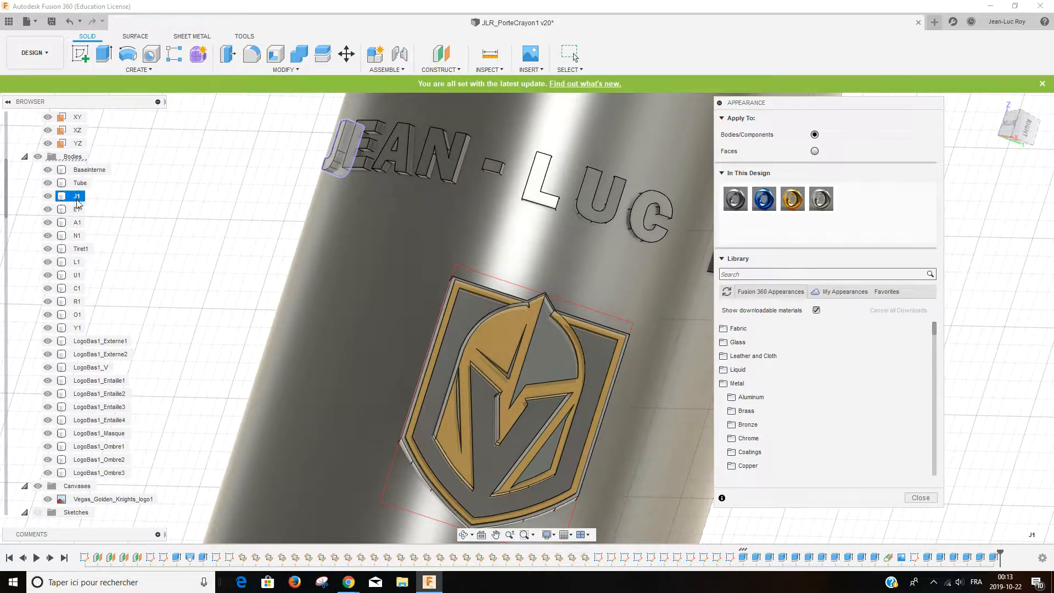
{"action": "left_click", "coordinate": [76, 210], "text": "ctrl"}
{"action": "left_click", "coordinate": [77, 223], "text": "ctrl"}
{"action": "left_click", "coordinate": [76, 236], "text": "ctrl"}
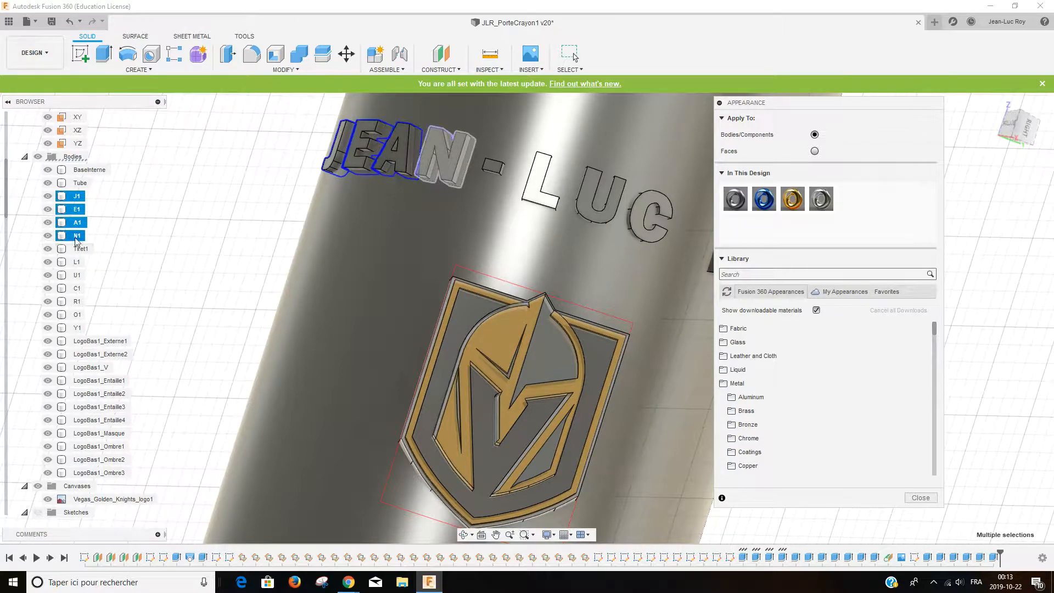
{"action": "left_click", "coordinate": [81, 250], "text": "ctrl"}
{"action": "left_click", "coordinate": [77, 262], "text": "ctrl"}
{"action": "left_click", "coordinate": [77, 275], "text": "ctrl"}
{"action": "left_click", "coordinate": [77, 289], "text": "ctrl"}
{"action": "left_click", "coordinate": [77, 302], "text": "ctrl"}
{"action": "left_click", "coordinate": [77, 315], "text": "ctrl"}
{"action": "left_click", "coordinate": [77, 328], "text": "ctrl"}
{"action": "left_click", "coordinate": [618, 247], "text": "ctrl"}
{"action": "left_click", "coordinate": [618, 247], "text": "ctrl"}
{"action": "left_click_drag", "start_coordinate": [792, 198], "coordinate": [92, 256]}
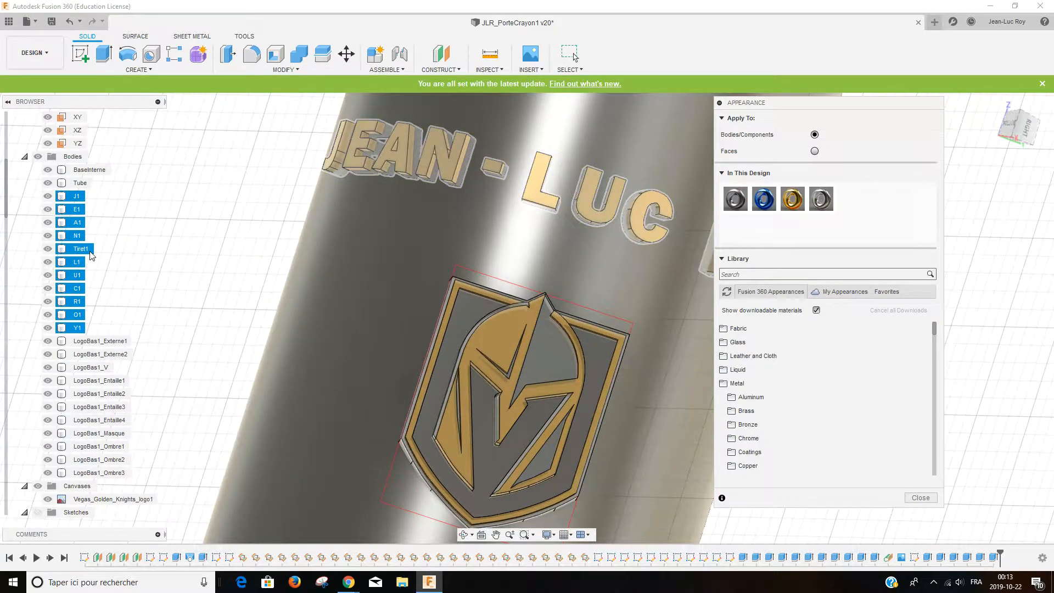
Apply the Paint - Metal Flake (Yellow) appearance to the inner base at the tube's open end
{"action": "scroll", "coordinate": [254, 261], "scroll_direction": "down", "scroll_amount": 3}
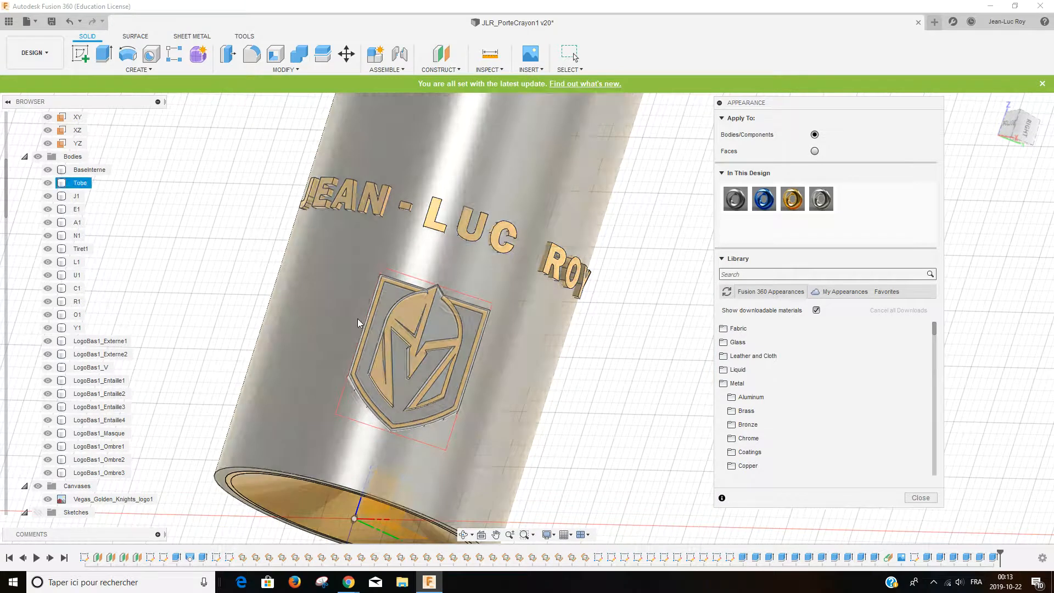
{"action": "left_click", "coordinate": [314, 513]}
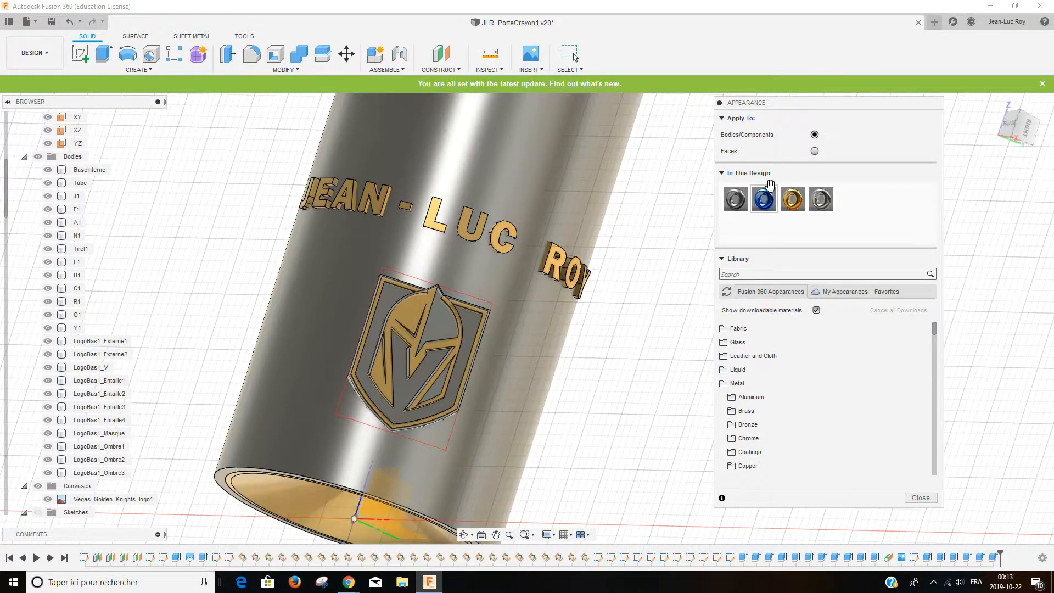
{"action": "left_click_drag", "start_coordinate": [786, 197], "coordinate": [315, 498]}
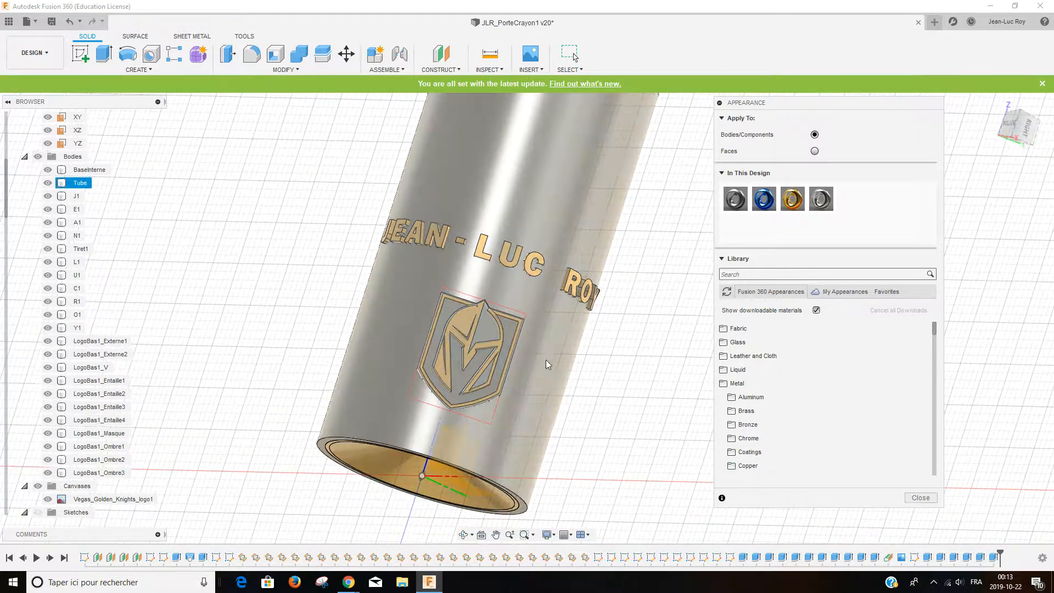
Apply the Steel - Satin appearance to the logo's V background body and the large notch of the helmet
{"action": "scroll", "coordinate": [448, 368], "scroll_direction": "up", "scroll_amount": 5}
{"action": "scroll", "coordinate": [362, 387], "scroll_direction": "up", "scroll_amount": 2}
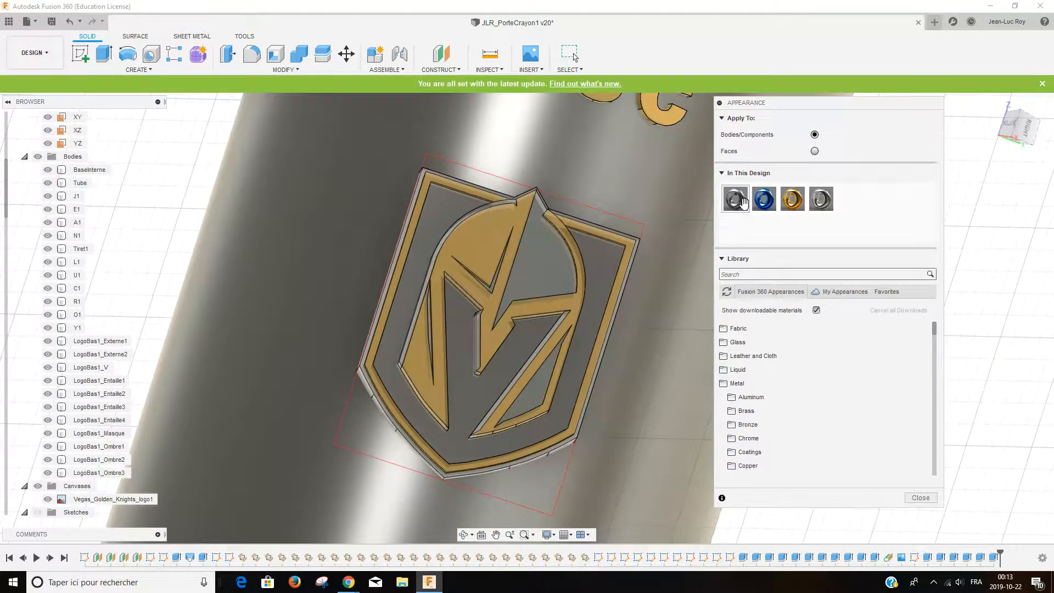
{"action": "left_click_drag", "start_coordinate": [736, 198], "coordinate": [538, 251]}
{"action": "left_click_drag", "start_coordinate": [736, 199], "coordinate": [531, 348]}
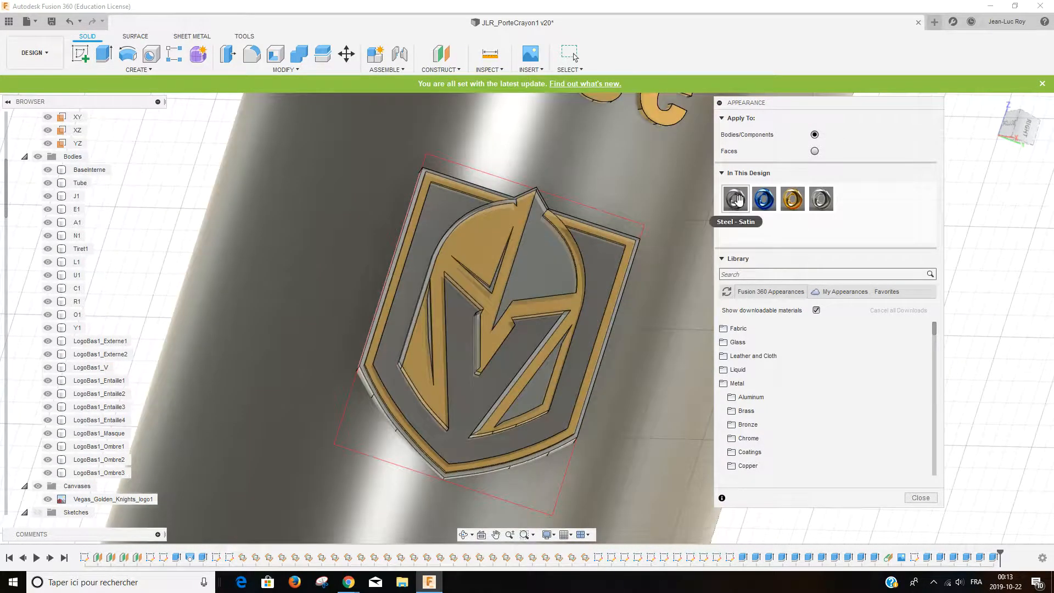
{"action": "left_click_drag", "start_coordinate": [735, 199], "coordinate": [542, 383]}
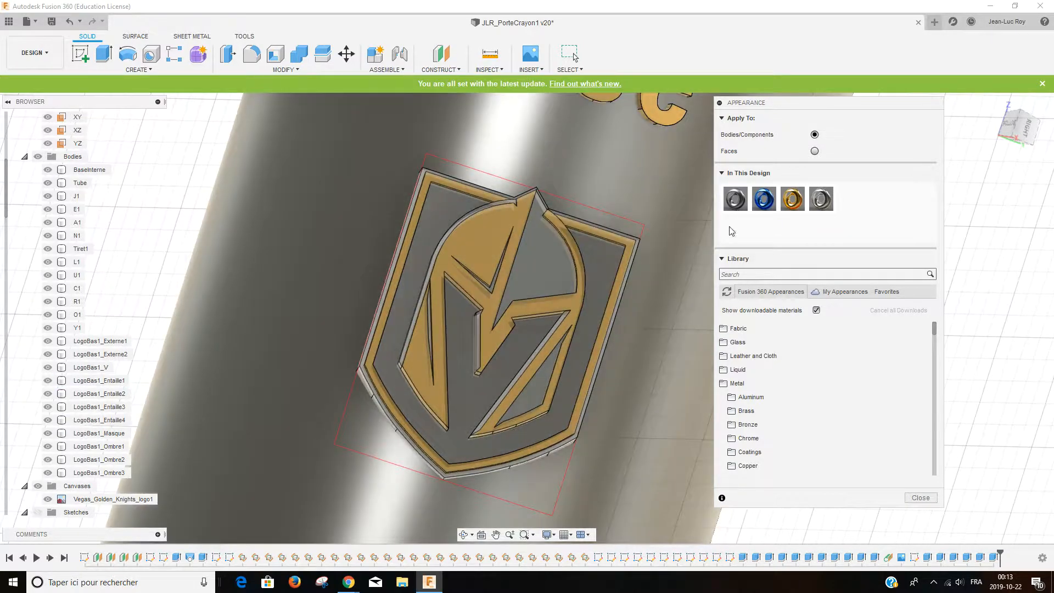
{"action": "mouse_move", "coordinate": [735, 198]}
{"action": "left_mouse_down"}
{"action": "mouse_move", "coordinate": [462, 328]}
{"action": "mouse_move", "coordinate": [428, 317]}
{"action": "mouse_move", "coordinate": [530, 261]}
{"action": "mouse_move", "coordinate": [539, 278]}
{"action": "left_mouse_up"}
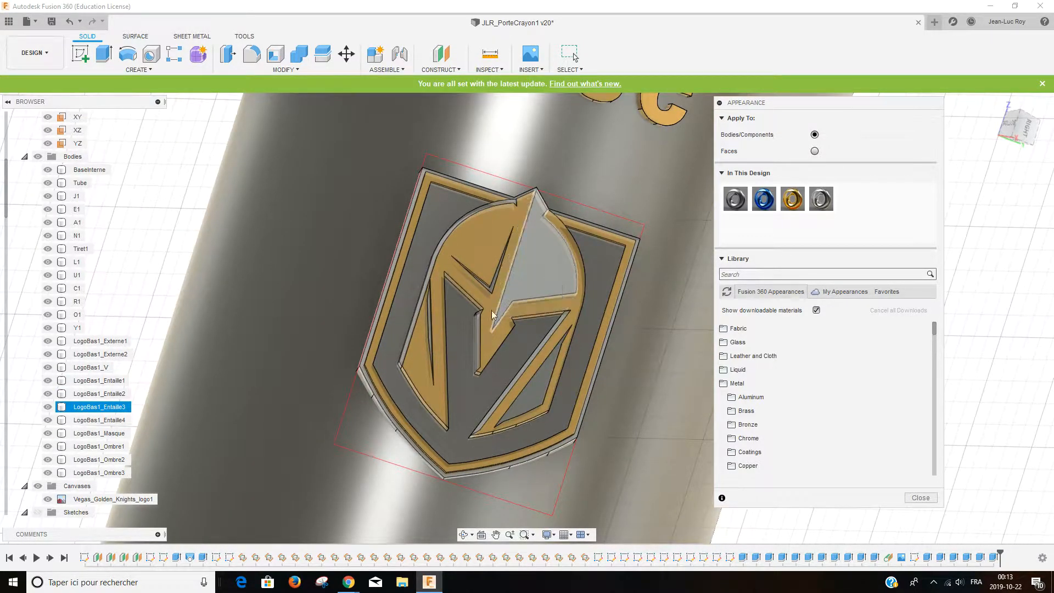
Apply the Steel - Satin appearance to the narrow notches and the lower triangular notch within the logo's helmet mask
{"action": "scroll", "coordinate": [453, 325], "scroll_direction": "up", "scroll_amount": 5}
{"action": "left_click_drag", "start_coordinate": [736, 199], "coordinate": [573, 222]}
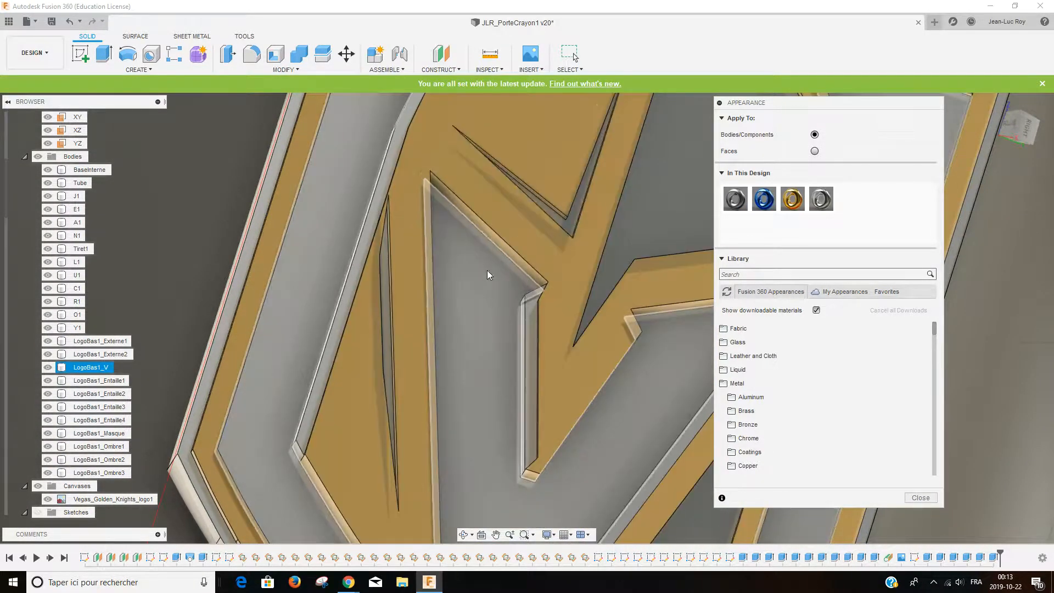
{"action": "mouse_move", "coordinate": [736, 199]}
{"action": "left_mouse_down"}
{"action": "mouse_move", "coordinate": [426, 344]}
{"action": "mouse_move", "coordinate": [386, 315]}
{"action": "left_mouse_up"}
{"action": "scroll", "coordinate": [406, 330], "scroll_direction": "down", "scroll_amount": 3}
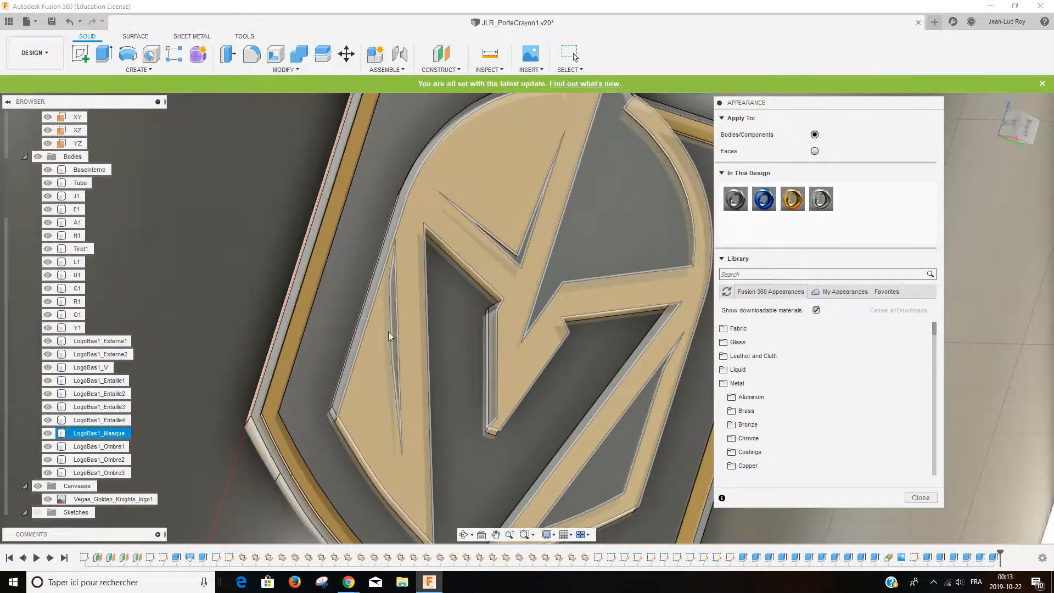
{"action": "left_click_drag", "start_coordinate": [735, 199], "coordinate": [649, 364]}
{"action": "scroll", "coordinate": [650, 364], "scroll_direction": "down", "scroll_amount": 5}
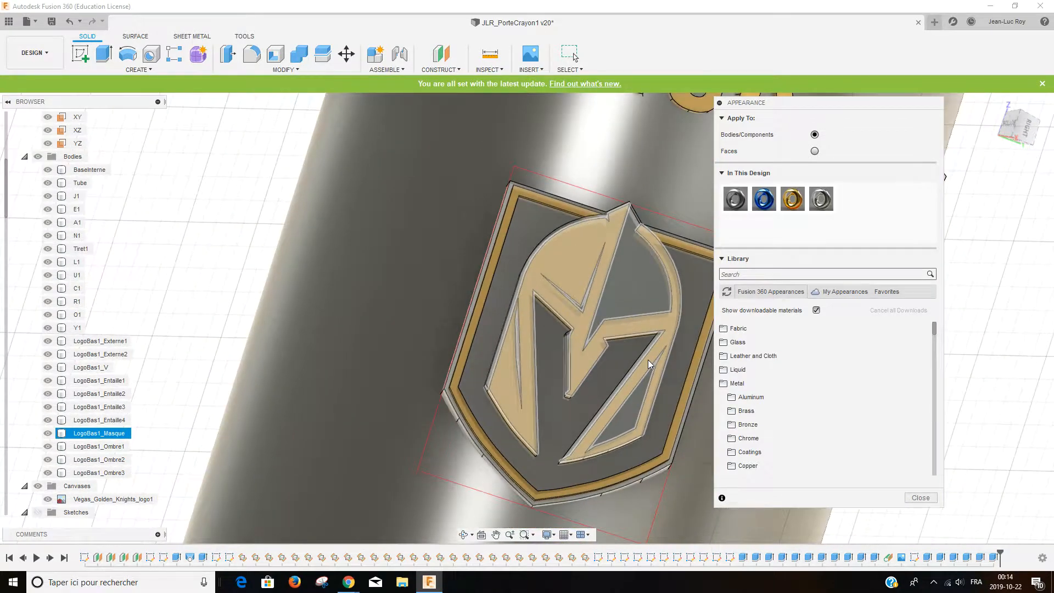
{"action": "scroll", "coordinate": [650, 365], "scroll_direction": "down", "scroll_amount": 3}
Apply the Steel - Satin appearance to the logo's outer shield border and finish the appearance assignment
{"action": "left_click", "coordinate": [684, 297]}
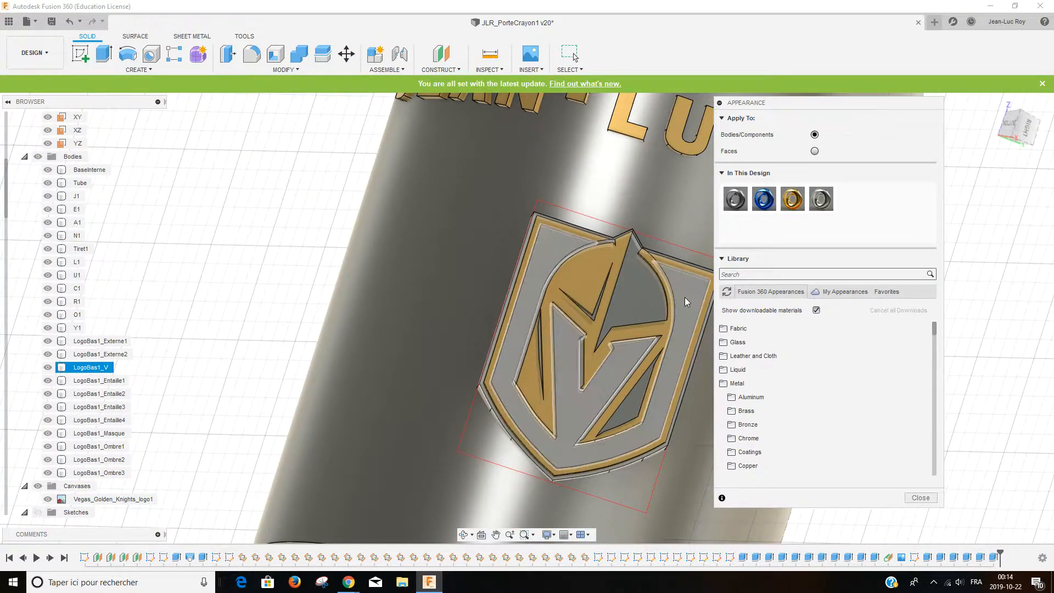
{"action": "scroll", "coordinate": [684, 297], "scroll_direction": "down", "scroll_amount": 3}
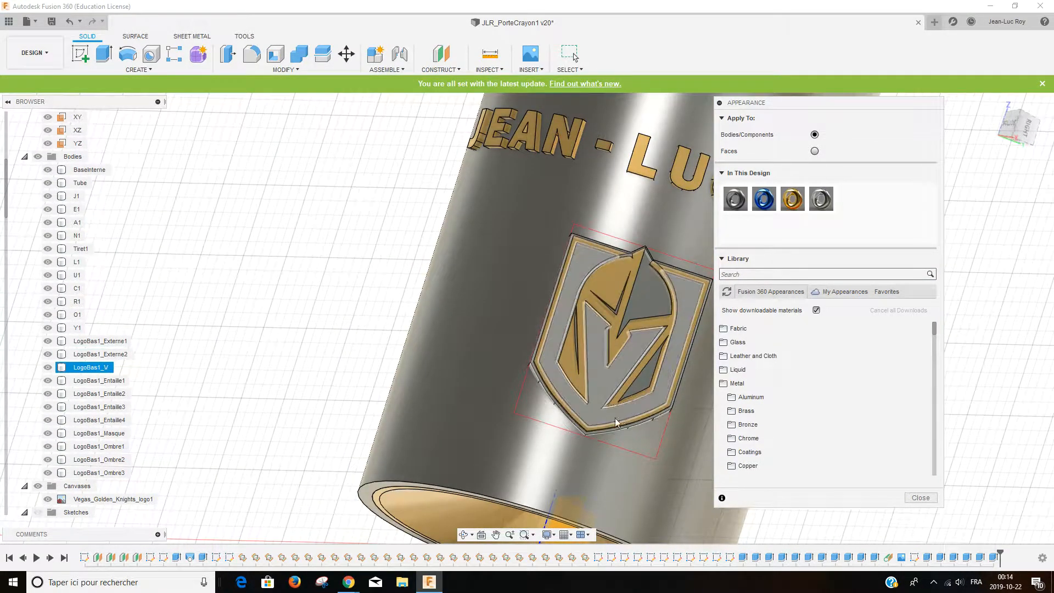
{"action": "left_click", "coordinate": [615, 429]}
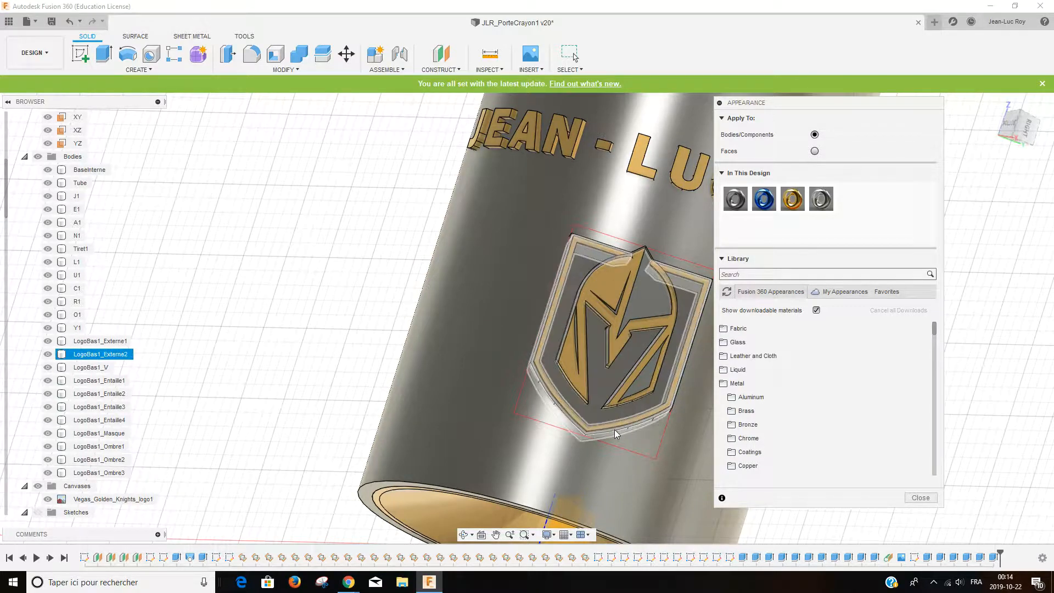
{"action": "left_click_drag", "start_coordinate": [736, 198], "coordinate": [610, 426]}
{"action": "scroll", "coordinate": [666, 391], "scroll_direction": "down", "scroll_amount": 2}
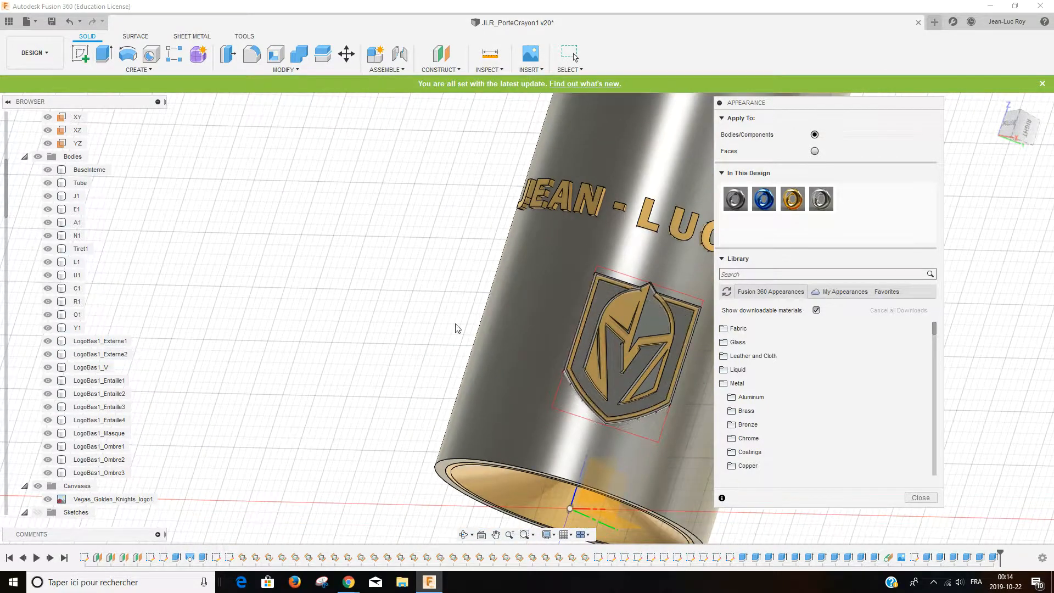
{"action": "scroll", "coordinate": [457, 327], "scroll_direction": "down", "scroll_amount": 4}
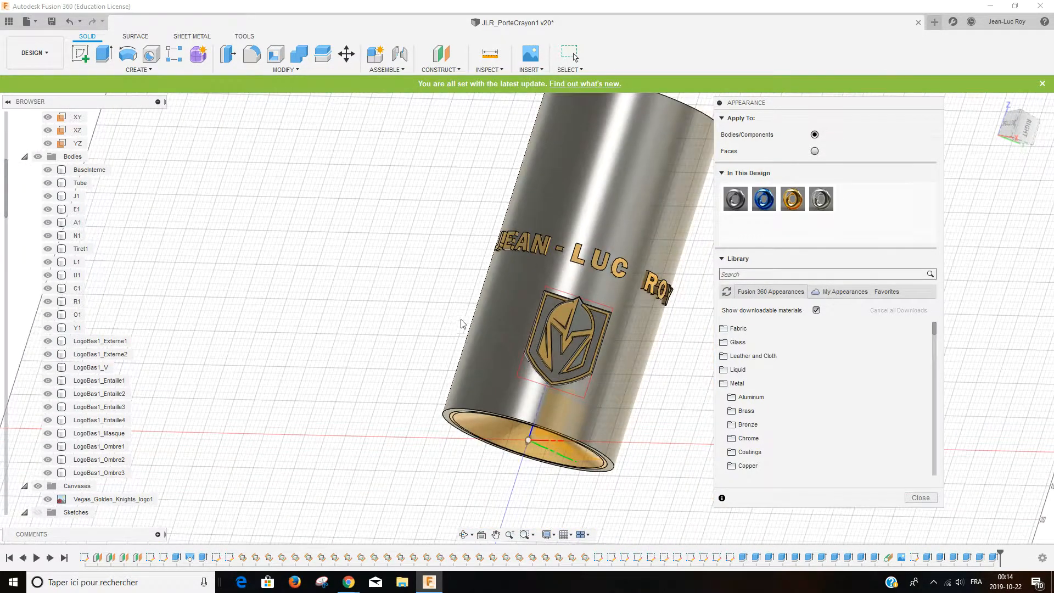
{"action": "scroll", "coordinate": [649, 281], "scroll_direction": "down", "scroll_amount": 2}
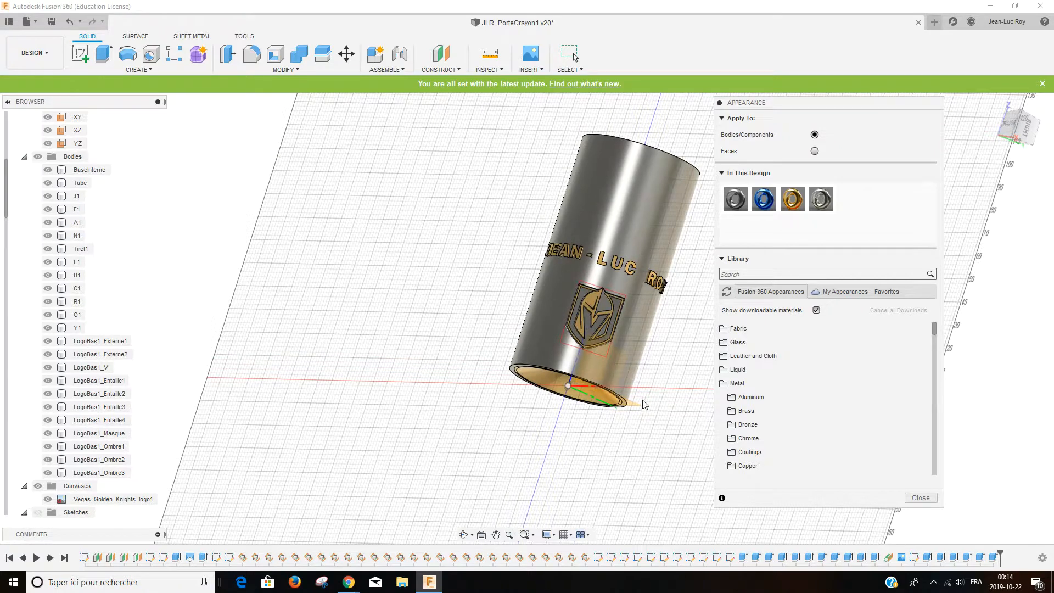
{"action": "scroll", "coordinate": [631, 333], "scroll_direction": "up", "scroll_amount": 3}
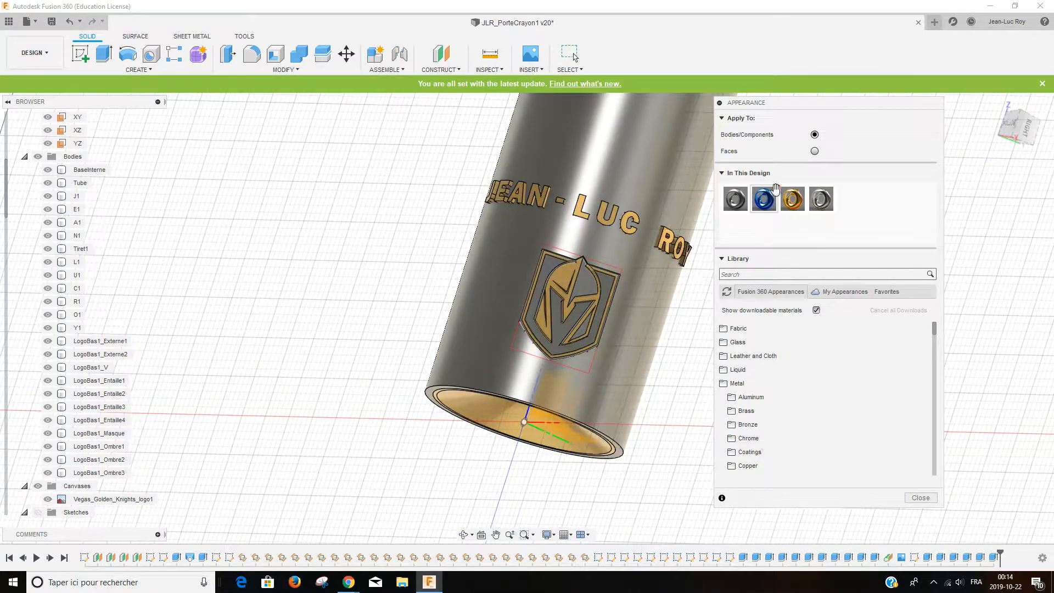
{"action": "left_click", "coordinate": [921, 498]}
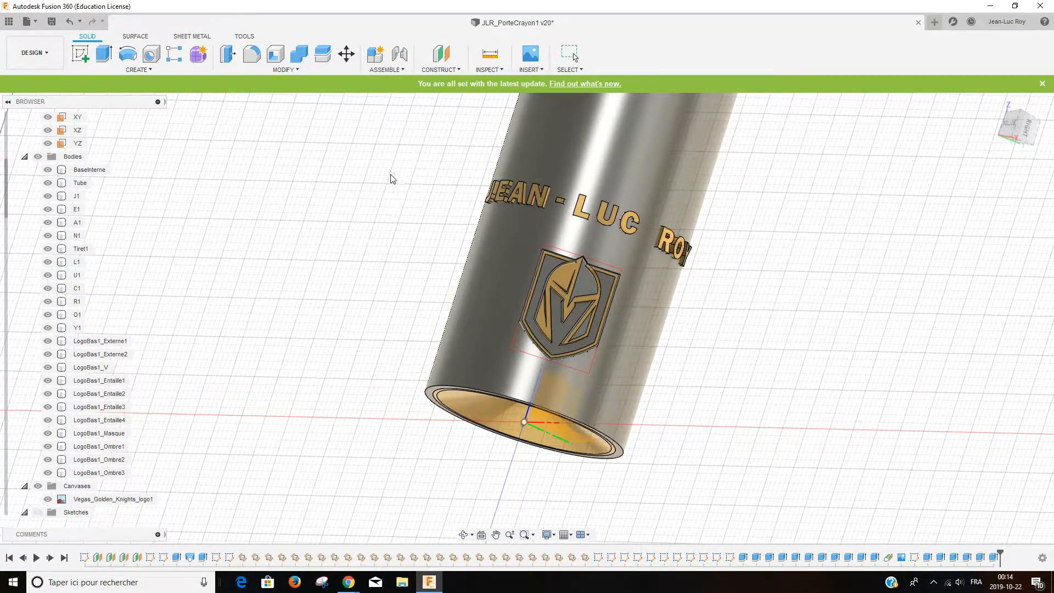
Save the design as a new version with the description JLR_PorteCrayon1
{"action": "left_click", "coordinate": [51, 21]}
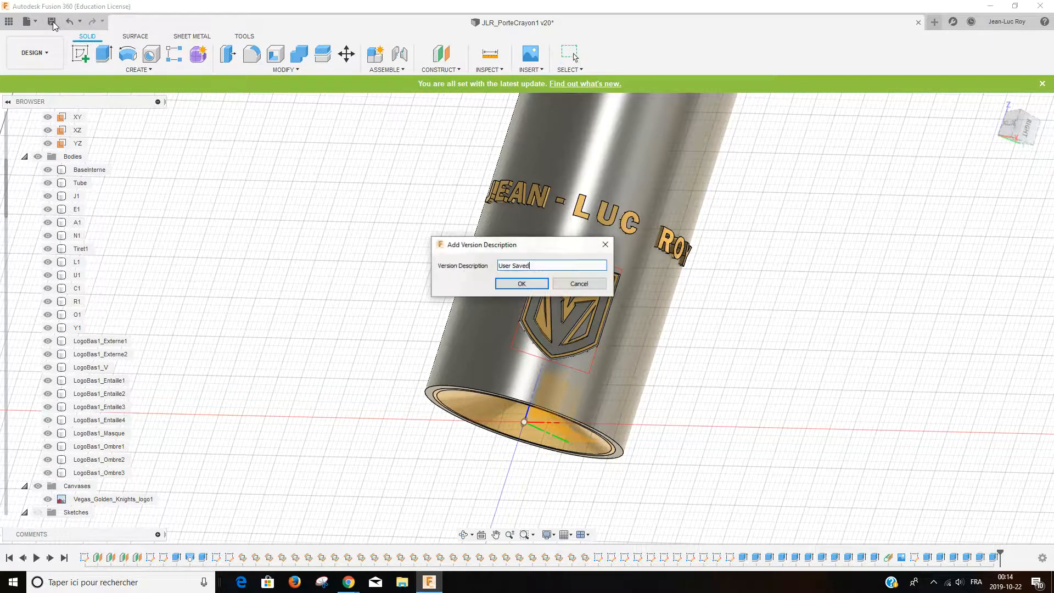
{"action": "left_click_drag", "start_coordinate": [550, 265], "coordinate": [338, 252]}
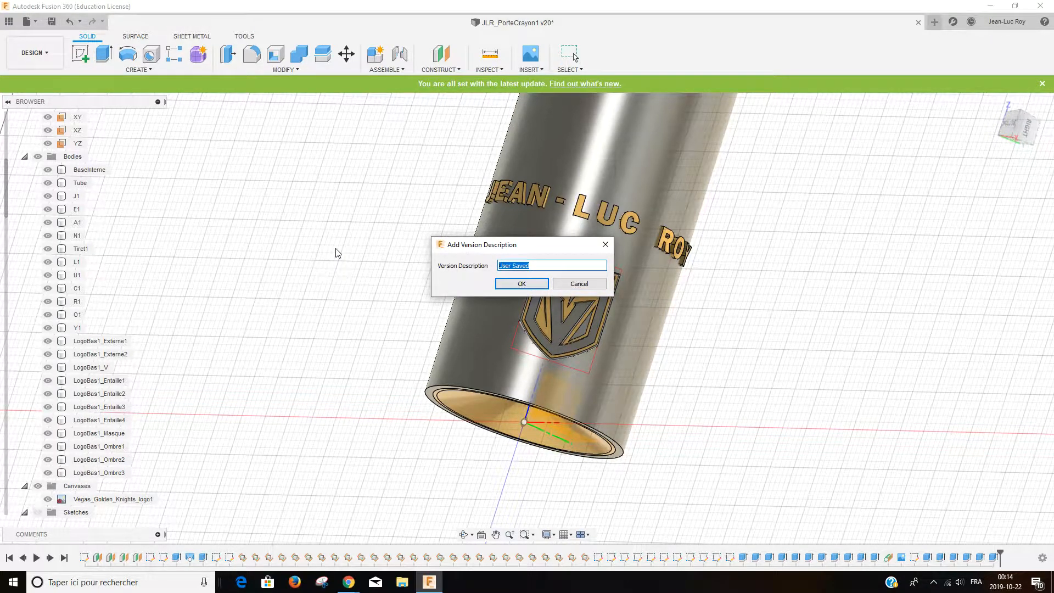
{"action": "type", "text": "JLR_PorteCrayon1"}
{"action": "left_click", "coordinate": [526, 282]}
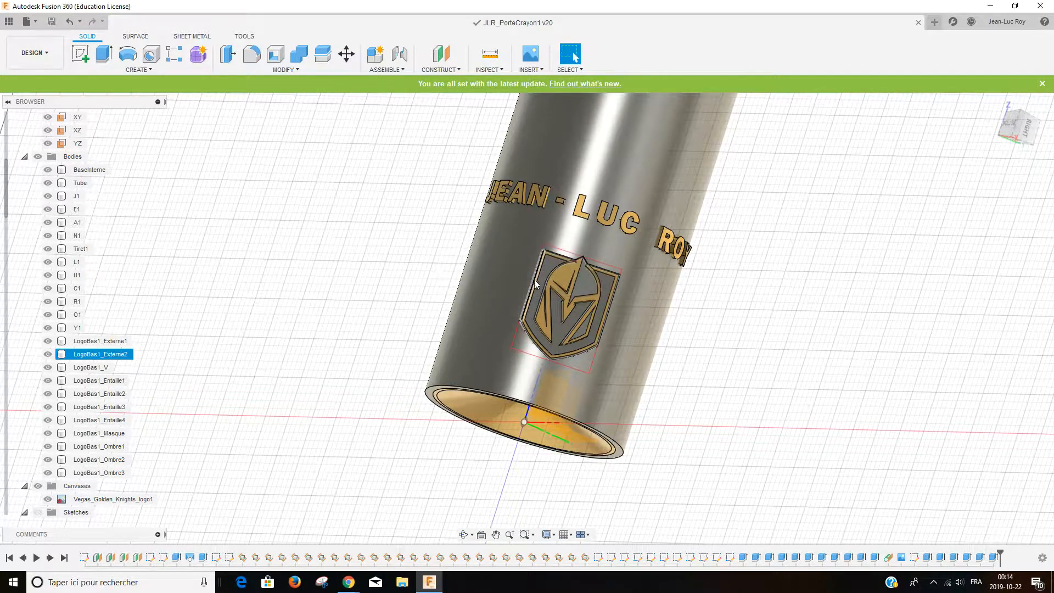